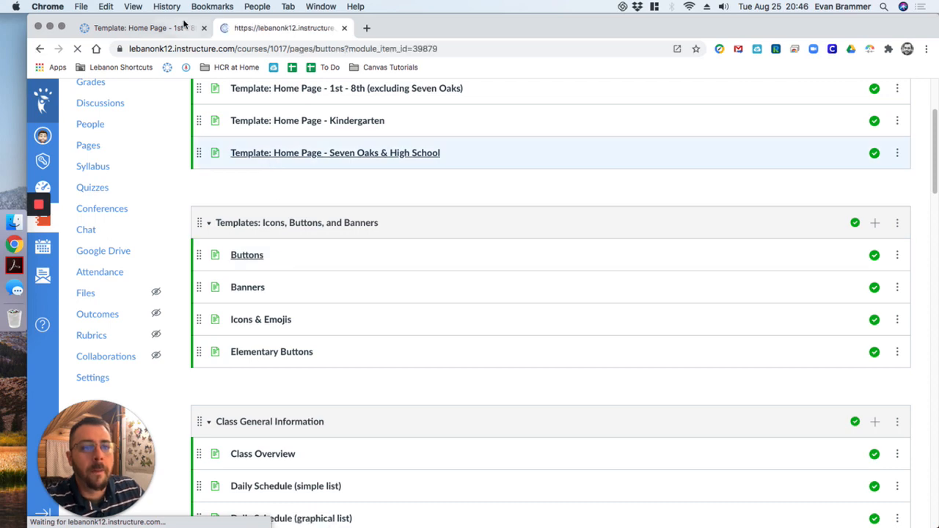
Look over the standard button sets, open the 1st - 8th home page template for editing, and enlarge its content area
left_click_drag(936, 95, 934, 233)
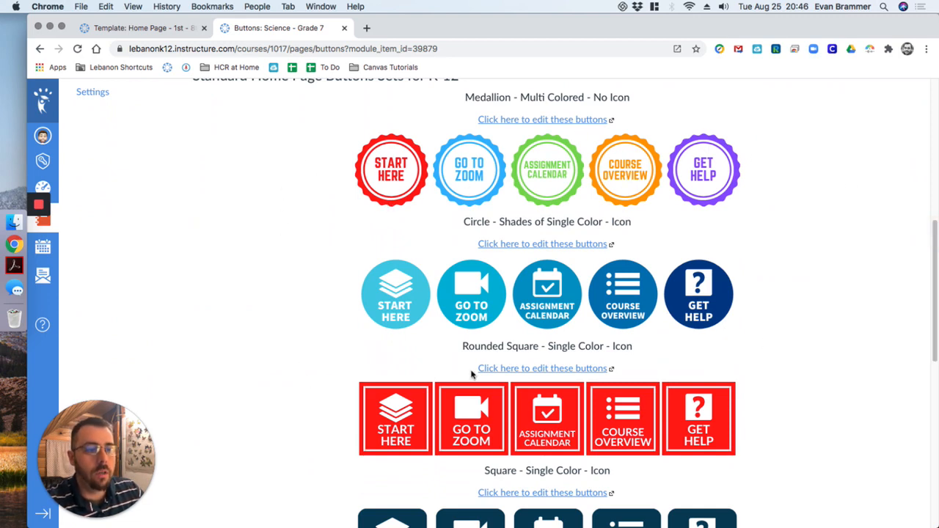
scroll(728, 215, "down", 3)
scroll(709, 303, "down", 2)
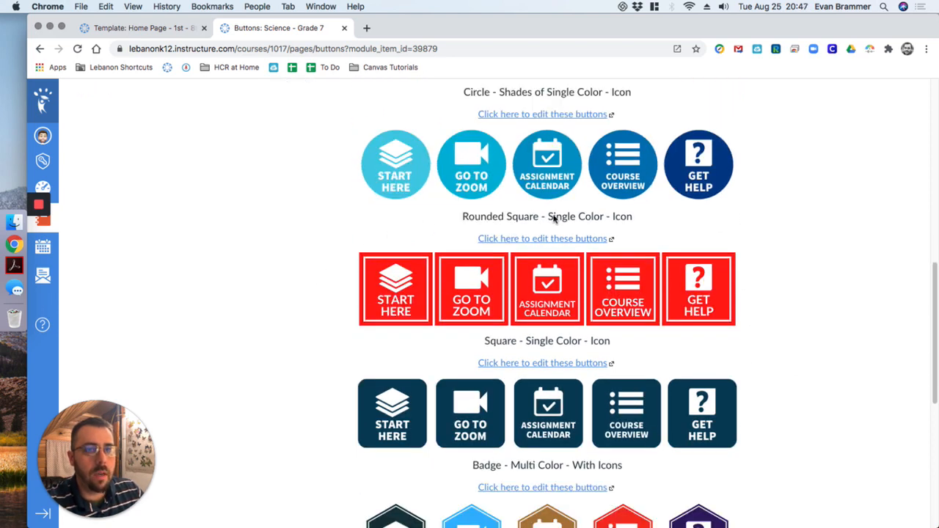
left_click(147, 28)
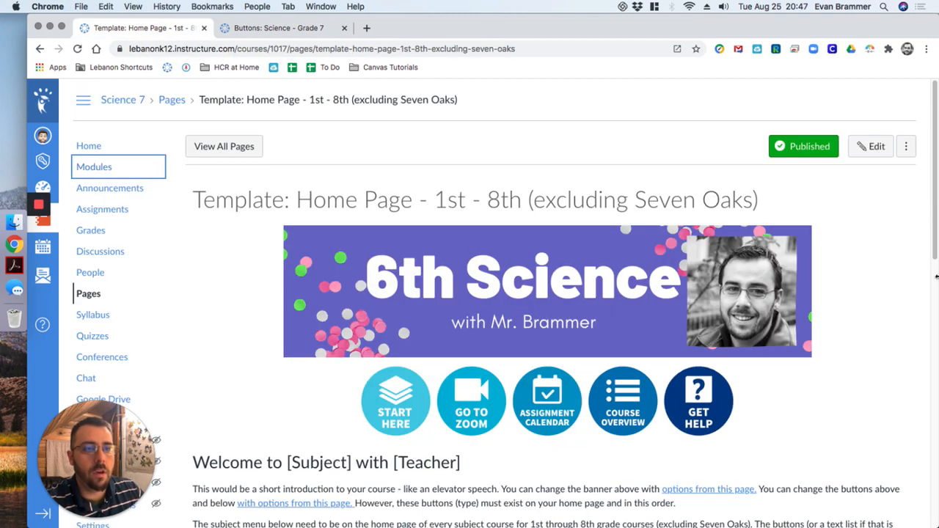
left_click(871, 146)
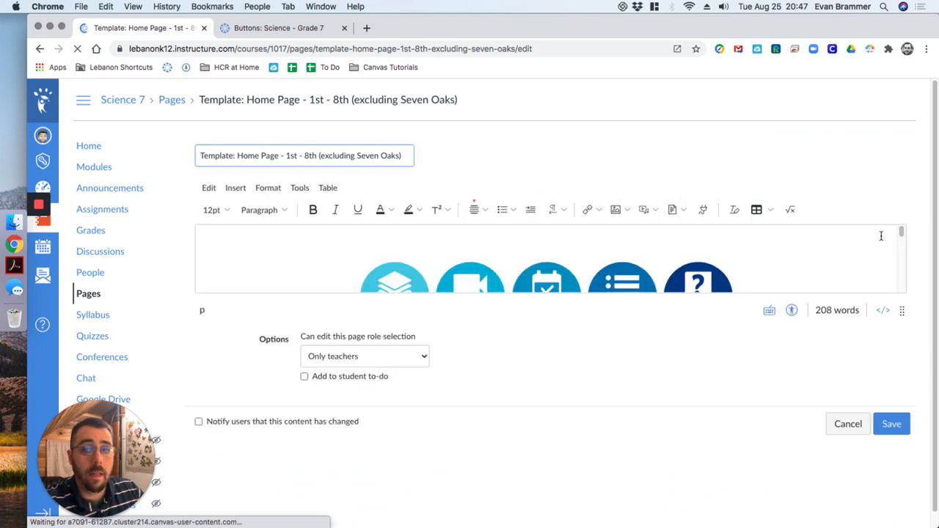
left_click_drag(903, 309, 908, 474)
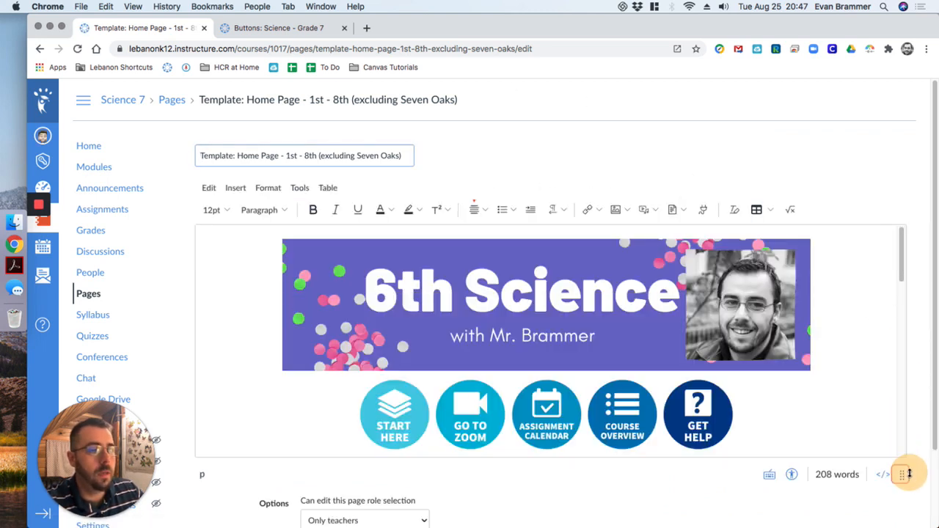
Place the insertion point before the circular Start Here button and browse files of all types to add there
scroll(459, 296, "down", 1)
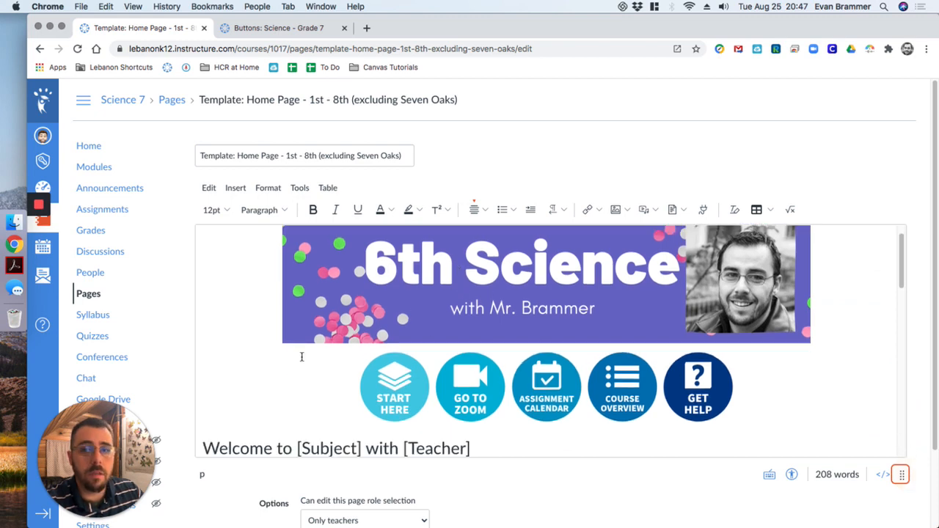
left_click(361, 378)
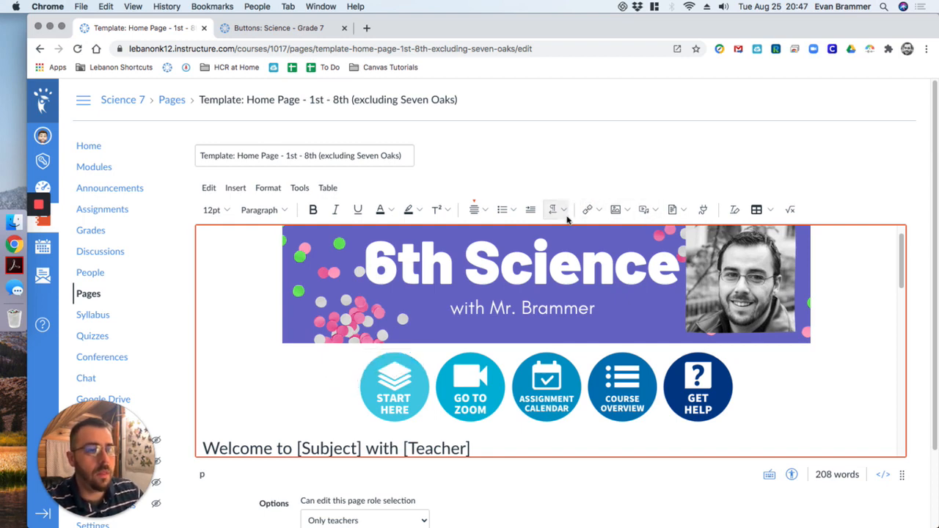
left_click(618, 211)
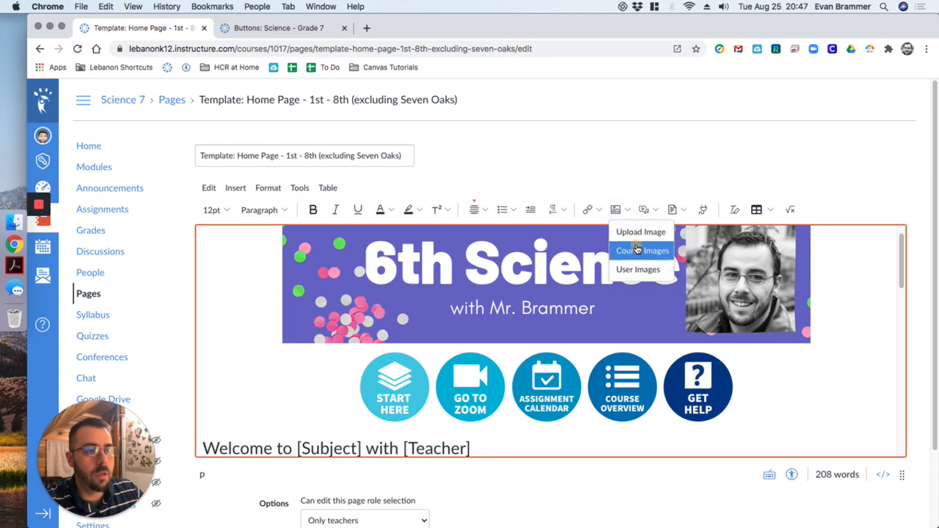
left_click(627, 250)
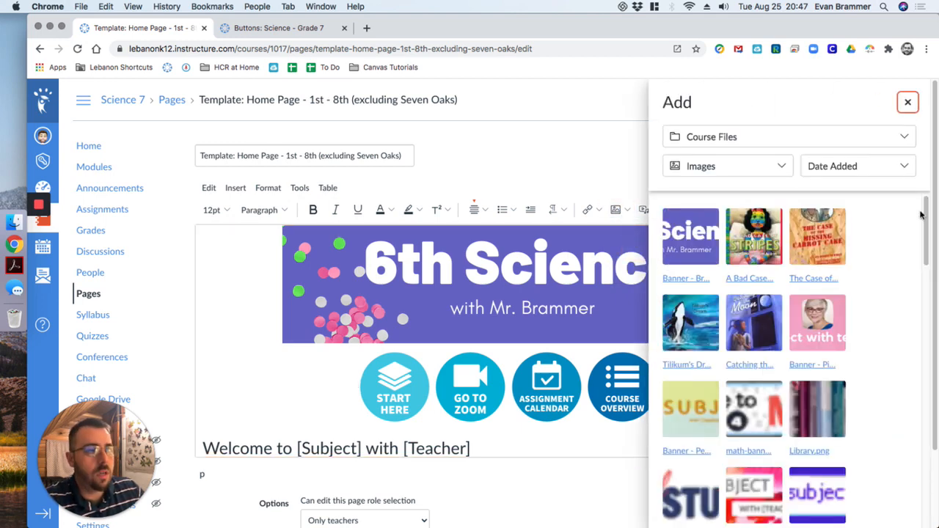
left_click_drag(925, 217, 934, 169)
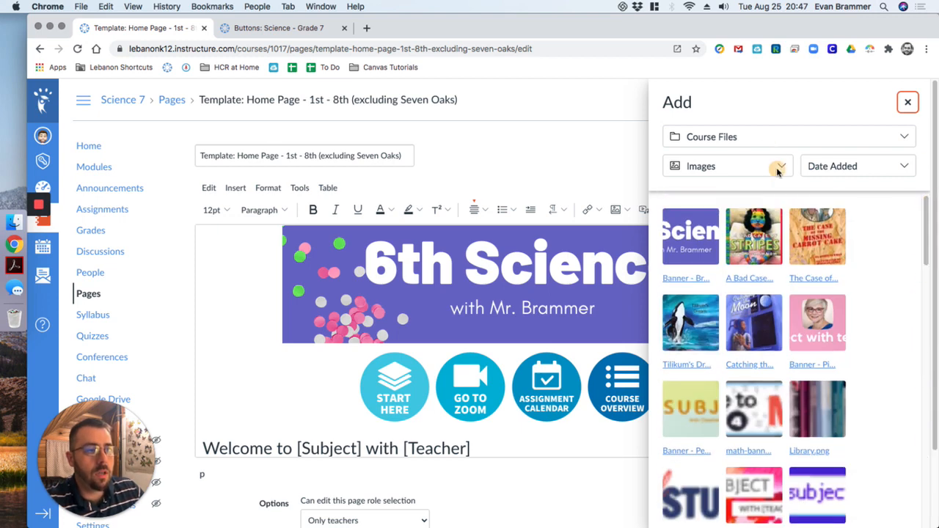
left_click(776, 166)
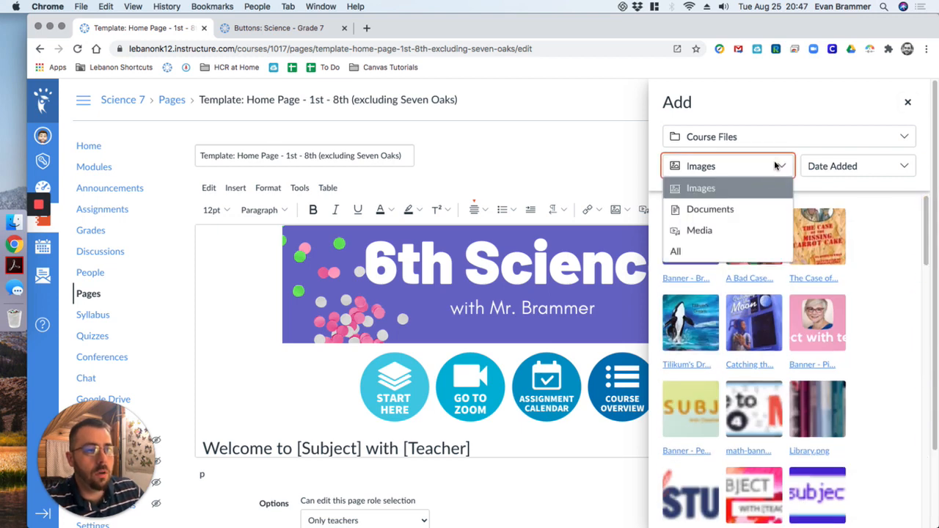
left_click(678, 251)
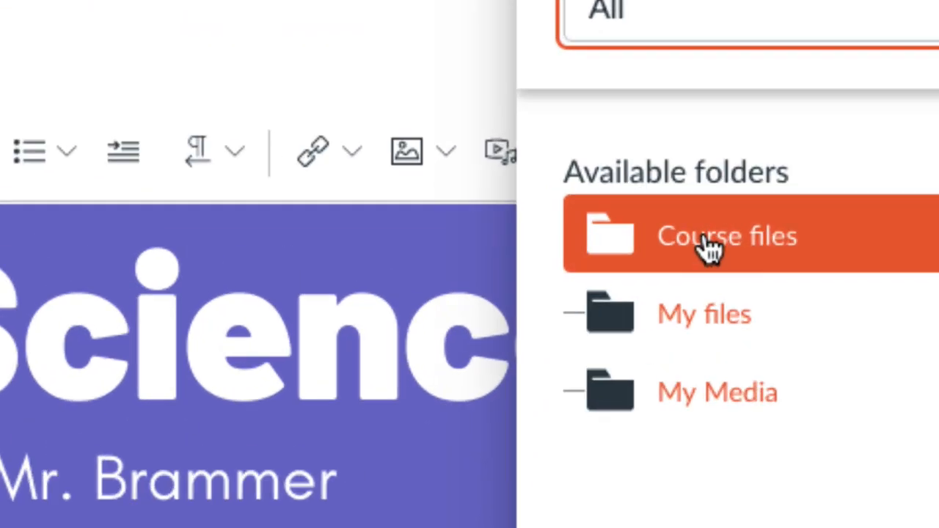
Insert start here.png from the Square - Single Color - Icon folder under Course files, Templates, Buttons
left_click(706, 242)
left_click(763, 328)
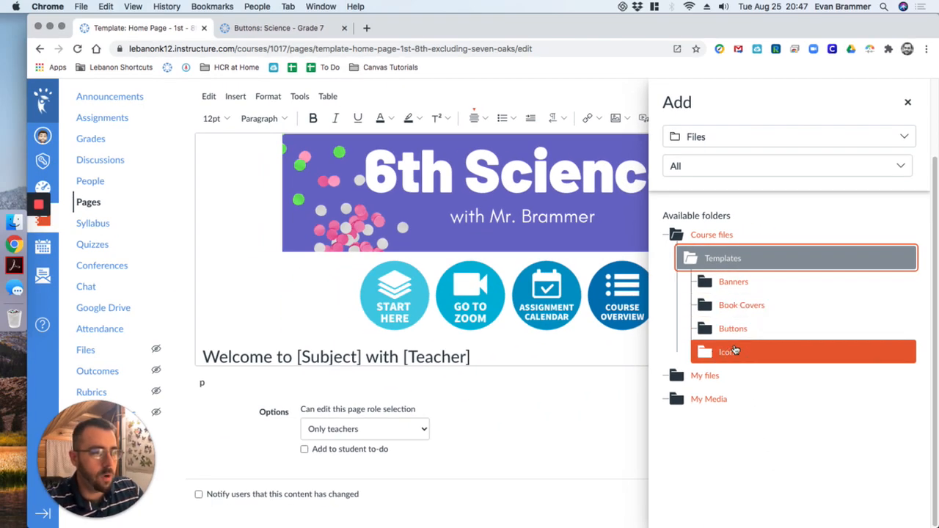
left_click(821, 523)
scroll(832, 359, "down", 2)
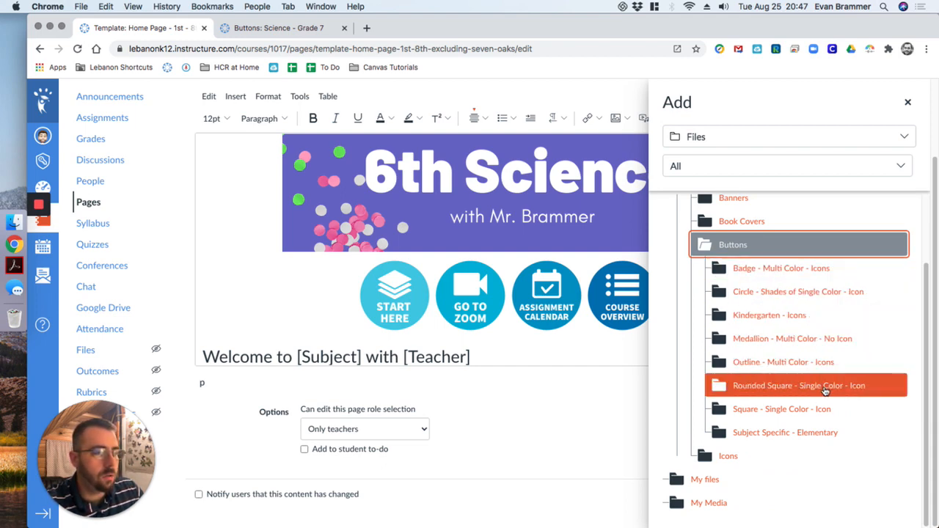
left_click(774, 389)
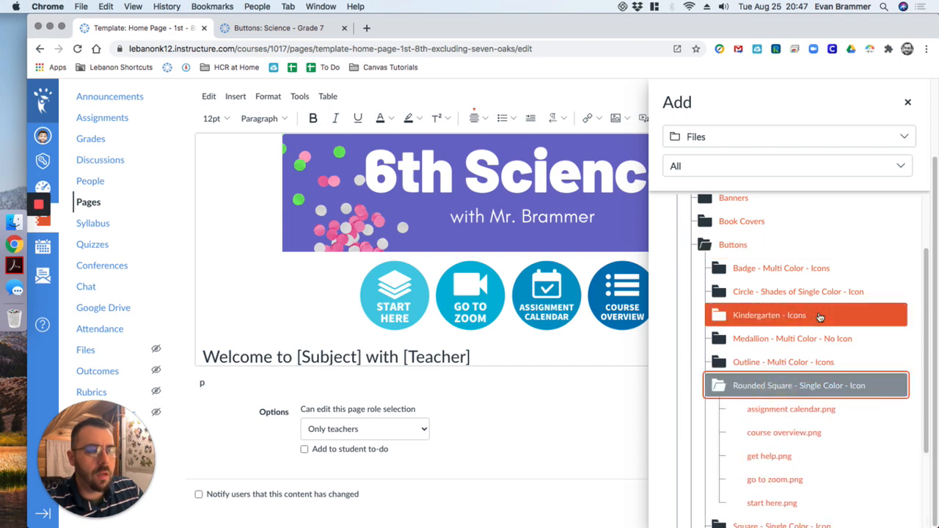
left_click(748, 385)
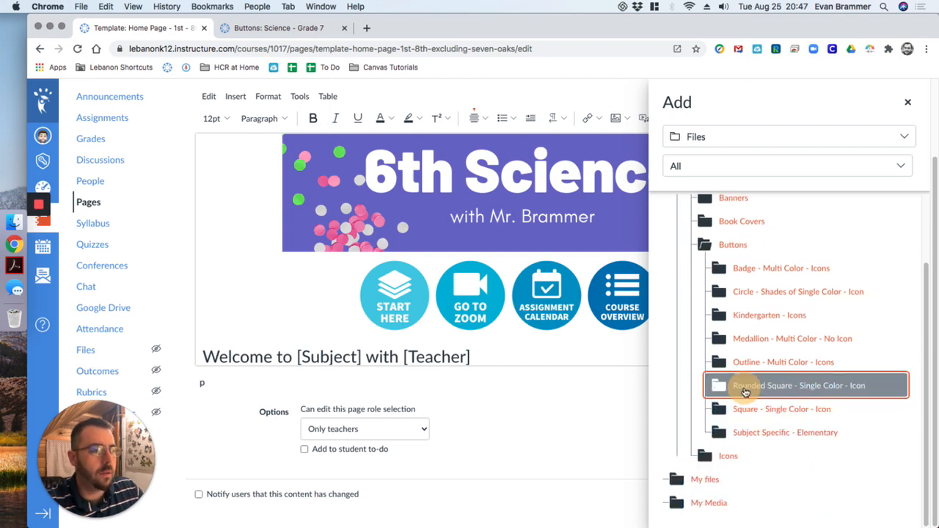
left_click(763, 410)
scroll(807, 353, "down", 2)
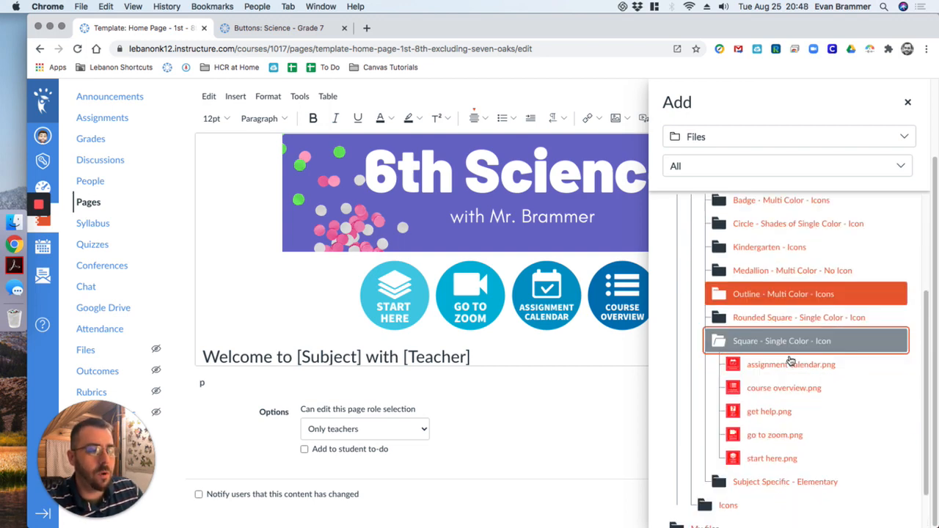
left_click(768, 458)
scroll(366, 279, "down", 2)
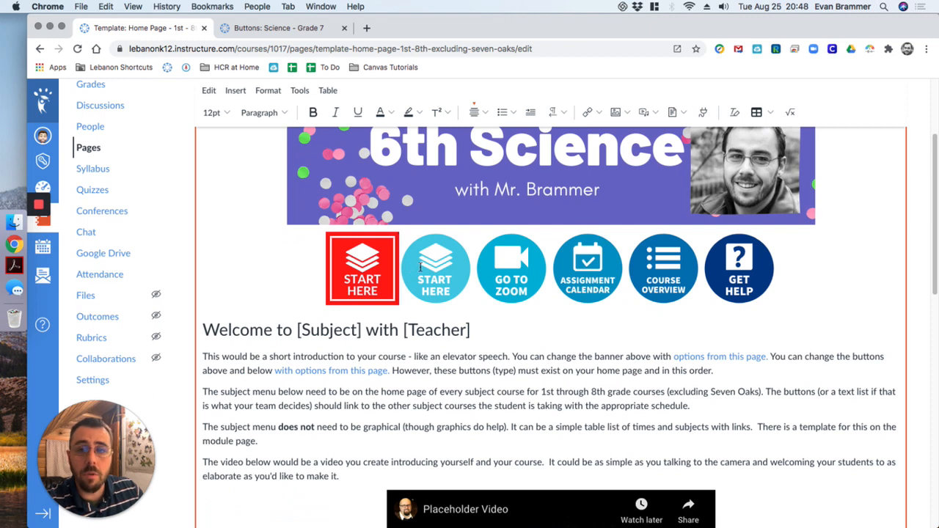
Delete the blue circular Start Here button next to the red one
left_click(422, 267)
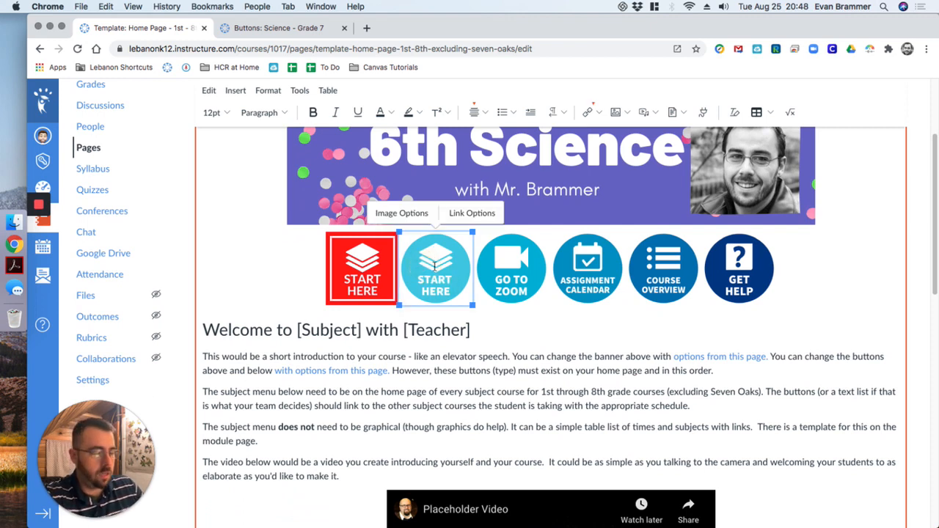
key("BackSpace")
left_click(460, 224)
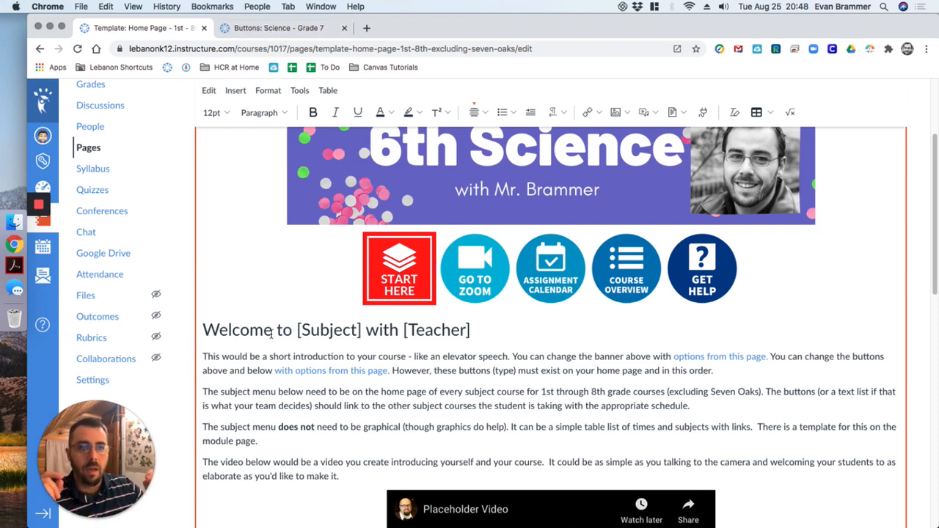
Copy the whole red Rounded Square - Single Color - Icon button set from the Buttons page
left_click(296, 33)
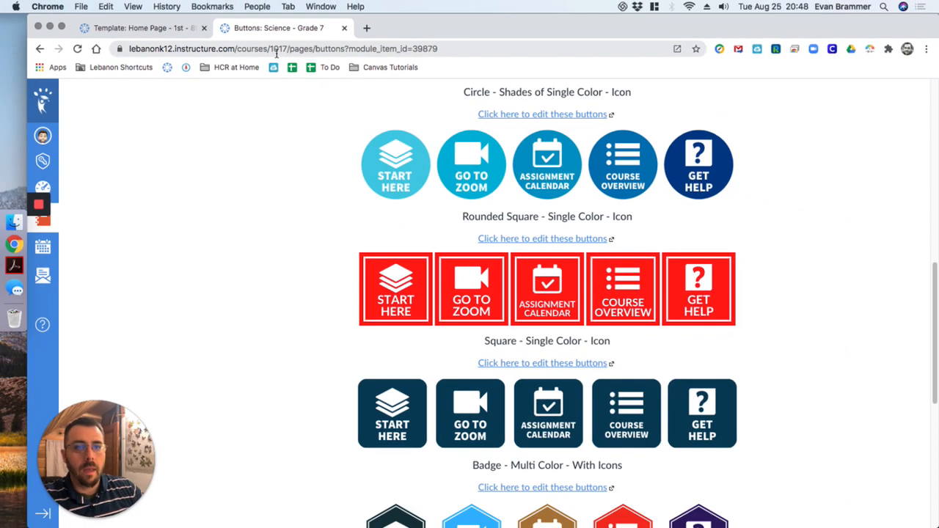
left_click(140, 28)
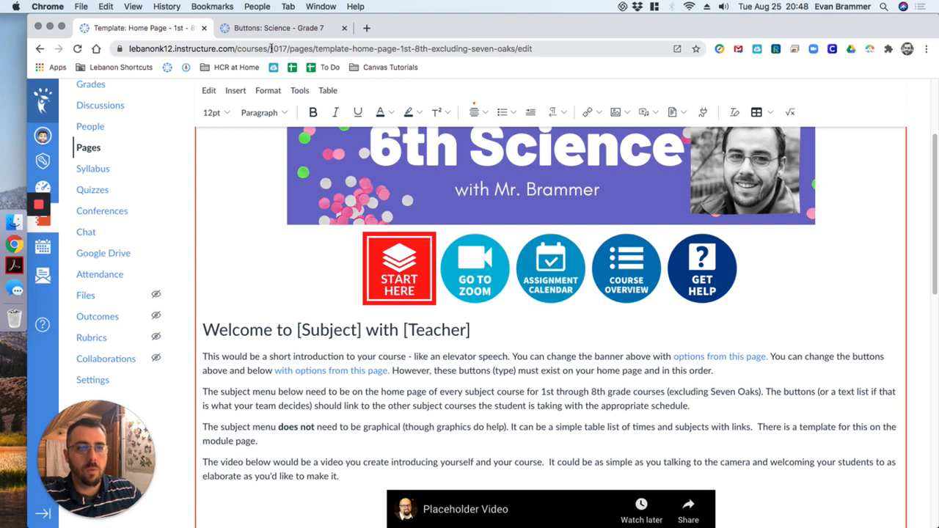
left_click(301, 28)
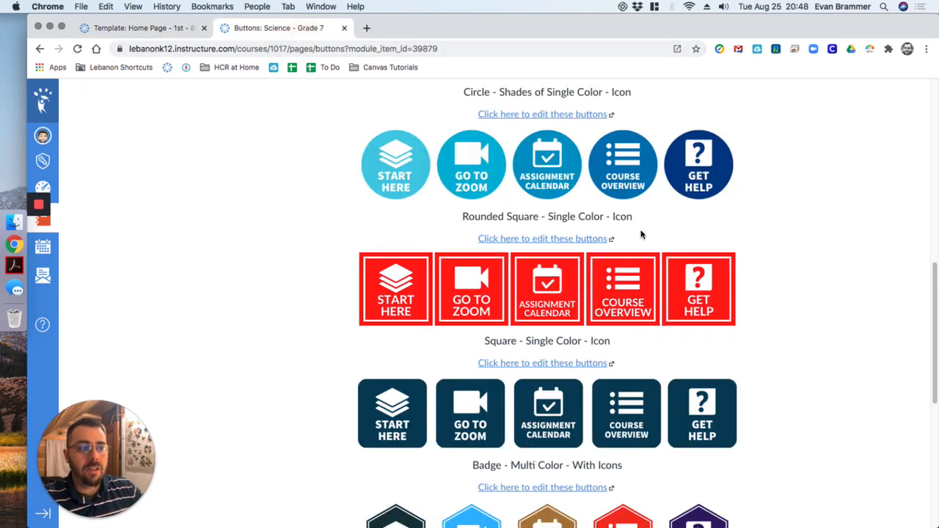
left_click(620, 240)
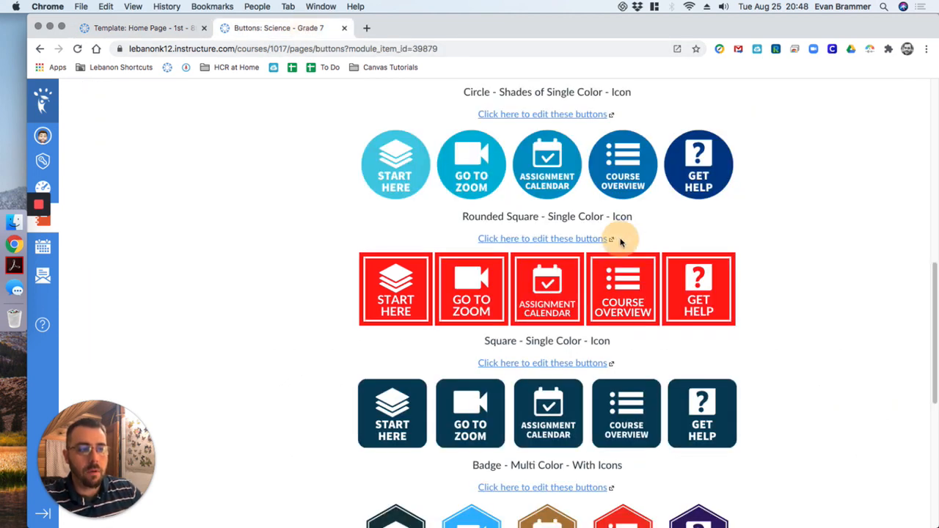
left_click_drag(620, 242, 758, 301)
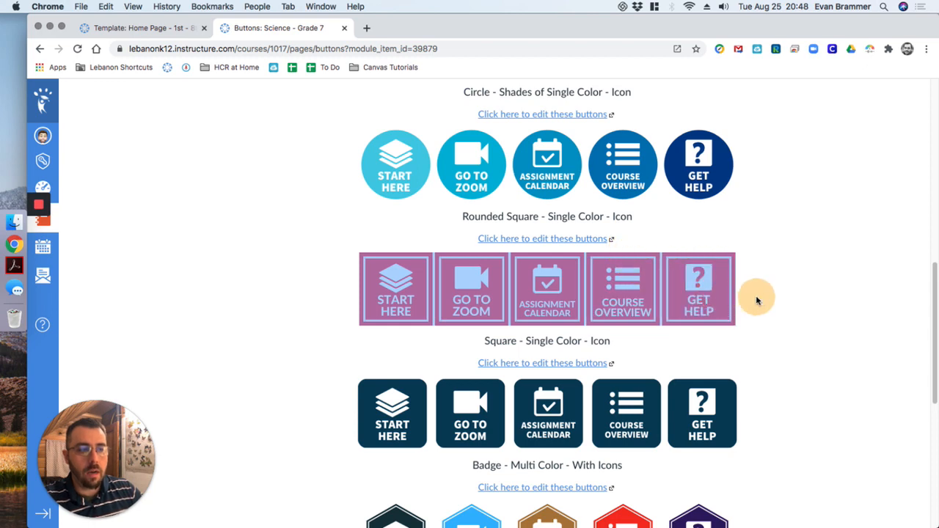
right_click(456, 273)
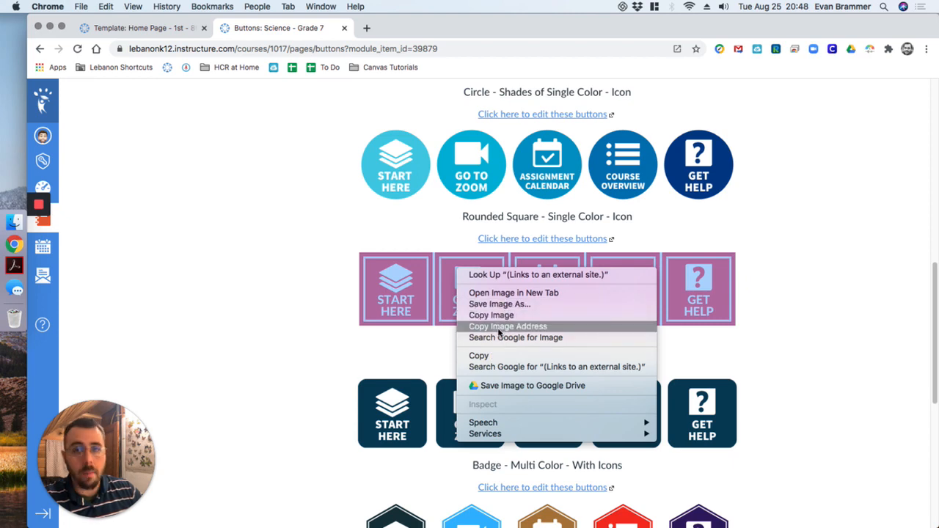
left_click(485, 356)
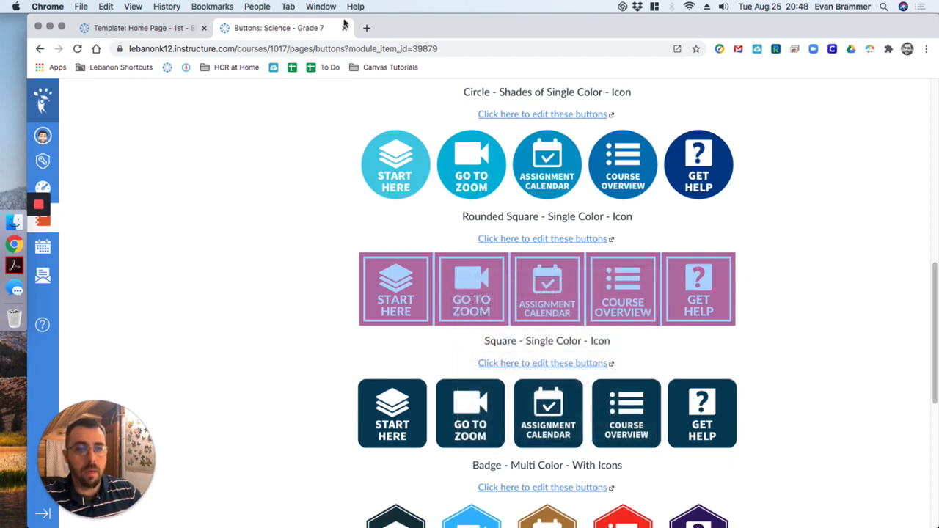
Paste the copied red button set below the banner on the home page template
left_click(129, 28)
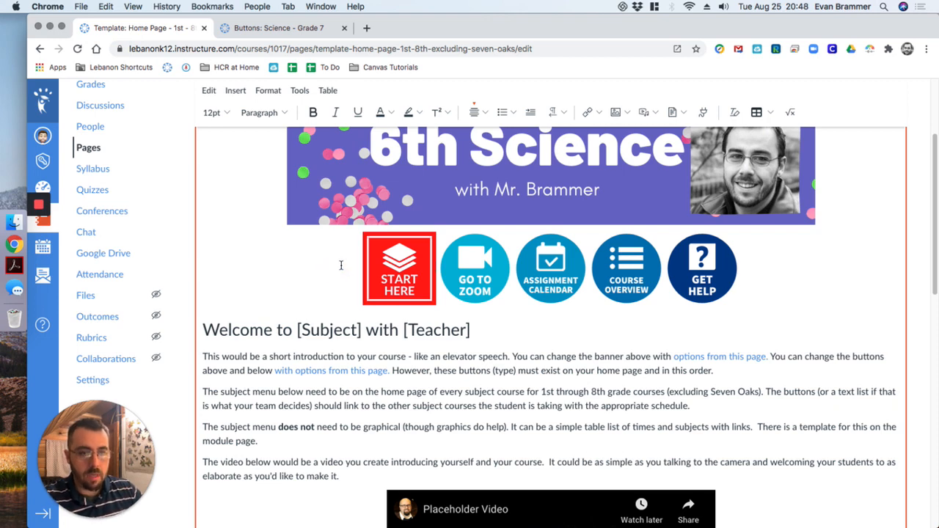
right_click(341, 265)
left_click(370, 352)
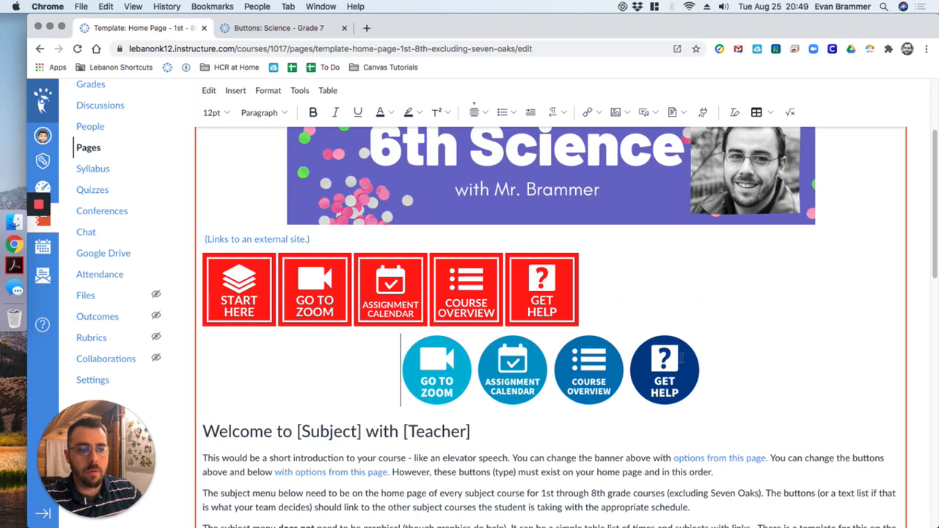
Delete the remaining blue circular buttons and the "(Links to an external site.)" text above the red buttons
left_click_drag(735, 354, 369, 343)
key("BackSpace")
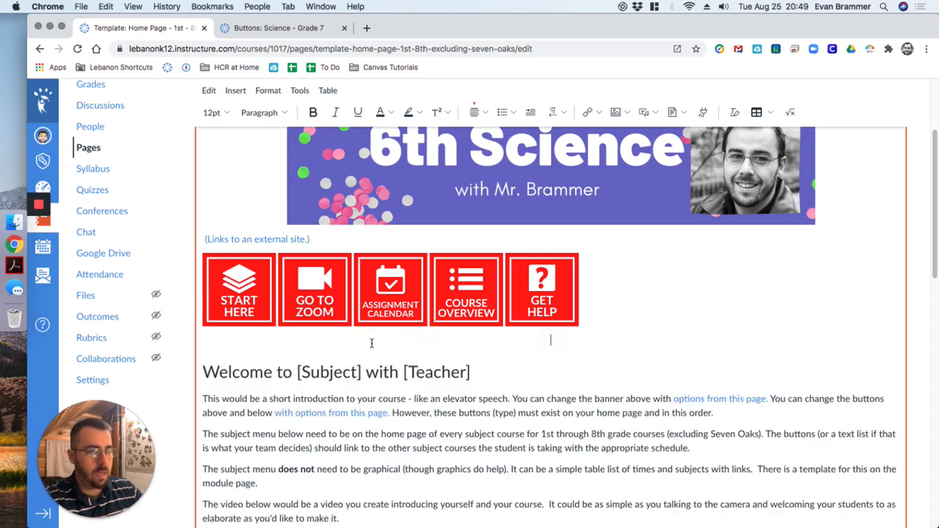
left_click_drag(311, 240, 204, 239)
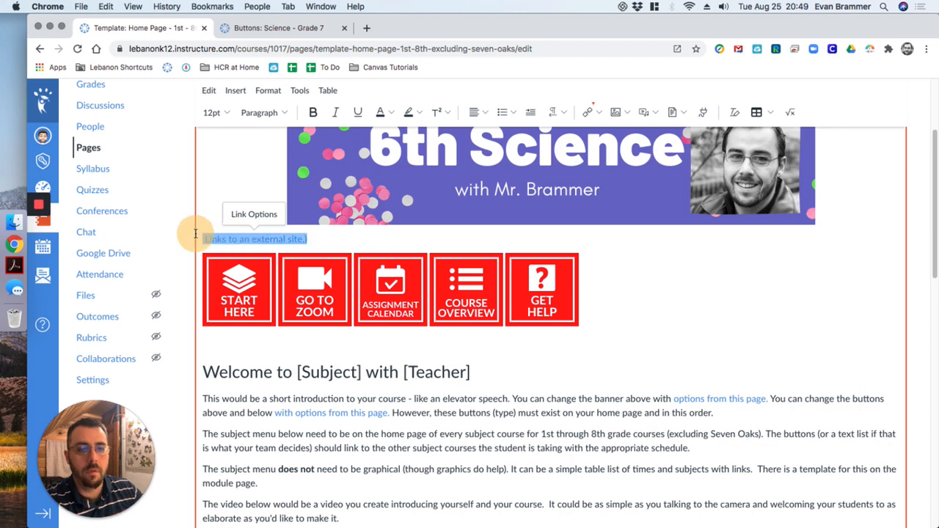
key("BackSpace")
key("BackSpace")
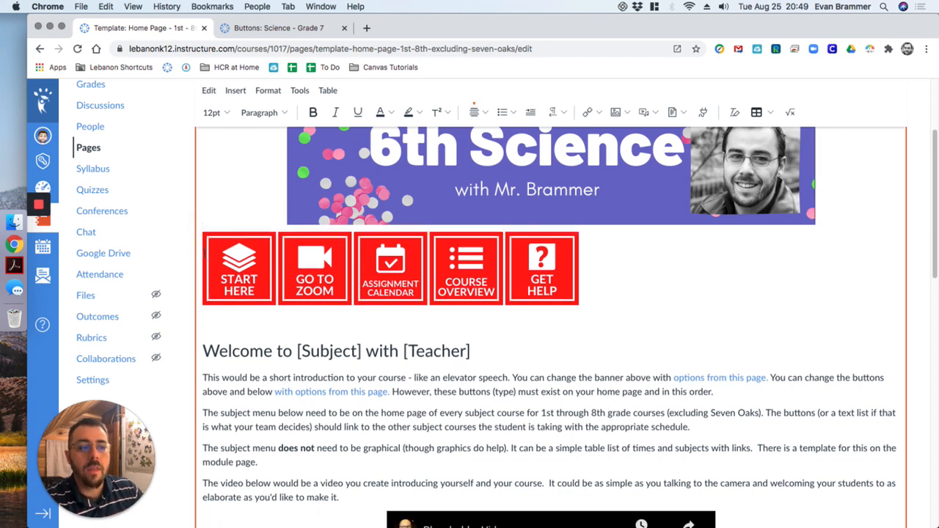
Center the row of red buttons and add a space between the Start Here and Go to Zoom buttons
left_click(638, 254)
left_click(477, 113)
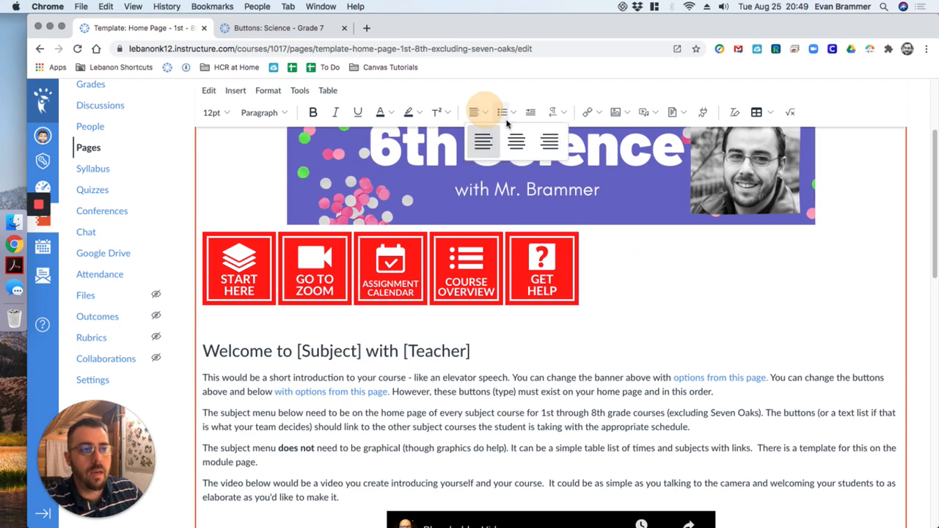
left_click(517, 139)
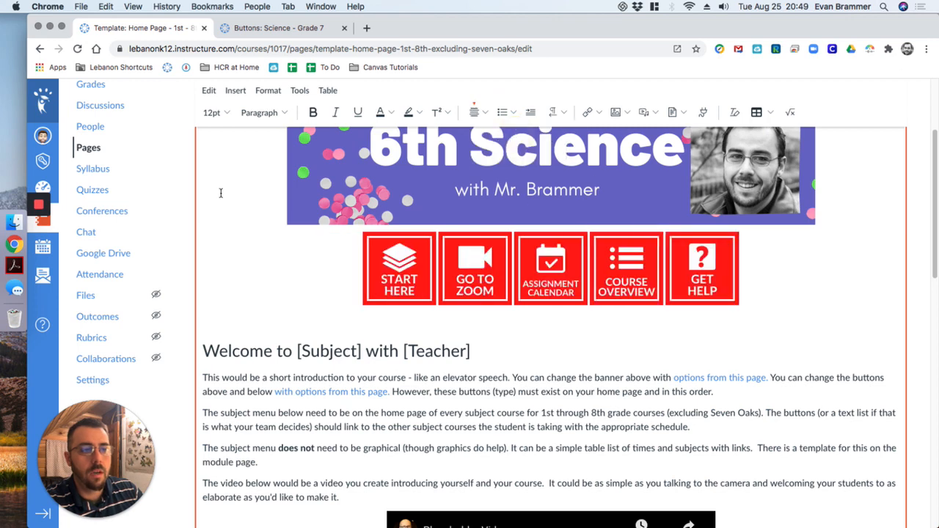
left_click(353, 266)
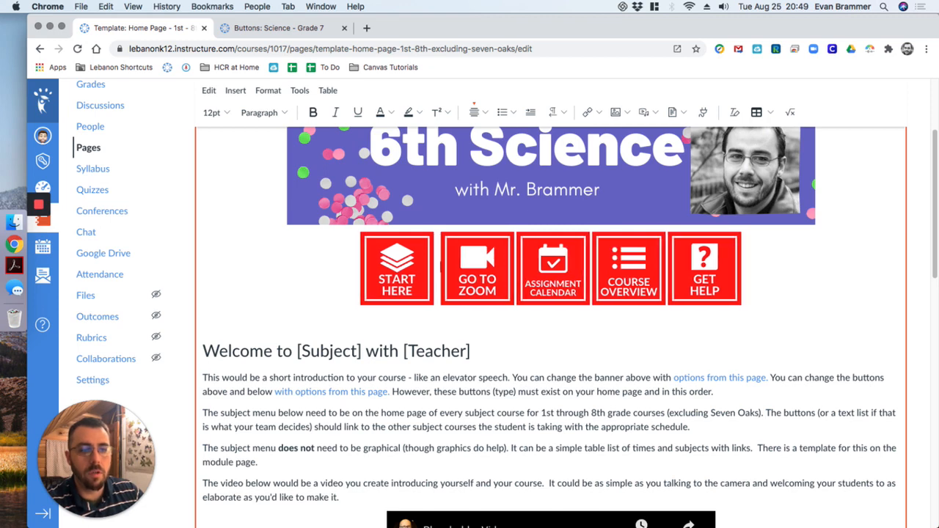
Add a space between each of the remaining red buttons, from Go to Zoom through Get Help
key("Right")
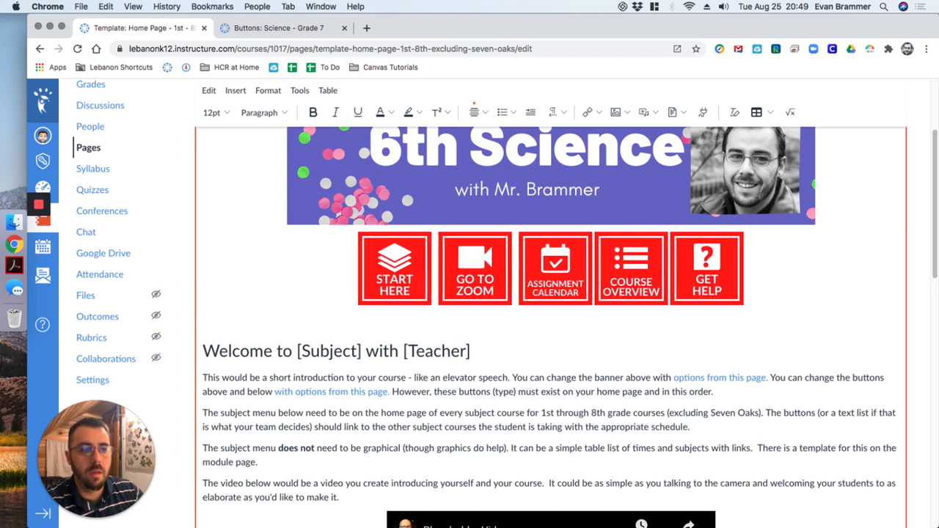
key("Right")
key("BackSpace")
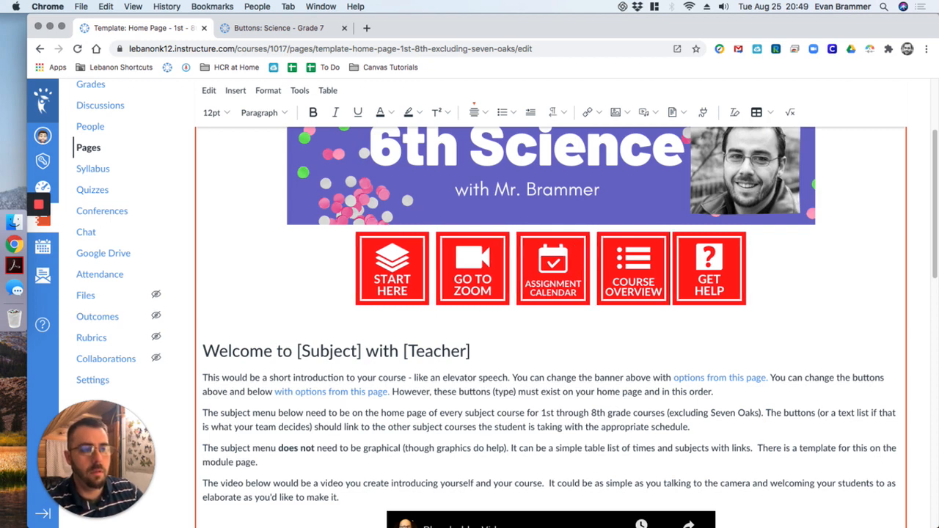
key("Right")
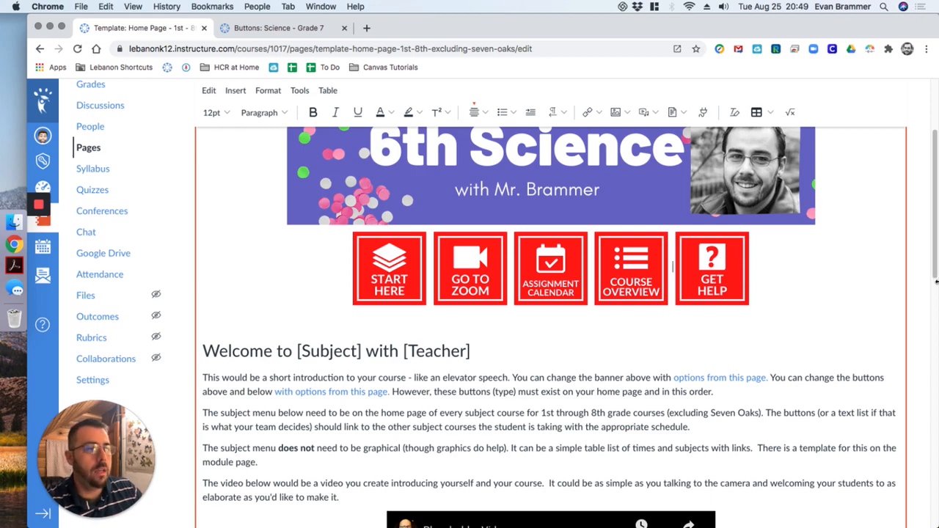
Check how the button row adapts to a narrower window and save the home page template
left_click_drag(937, 281, 936, 320)
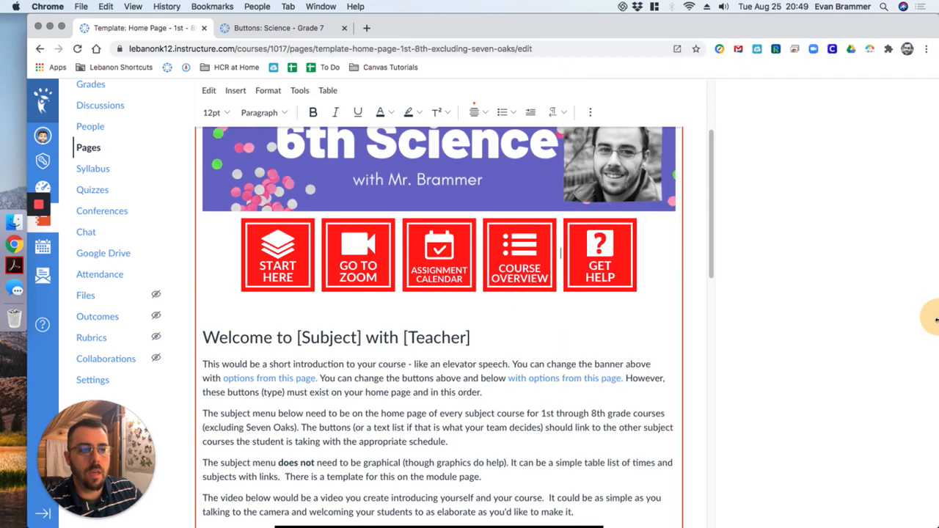
scroll(894, 345, "down", 15)
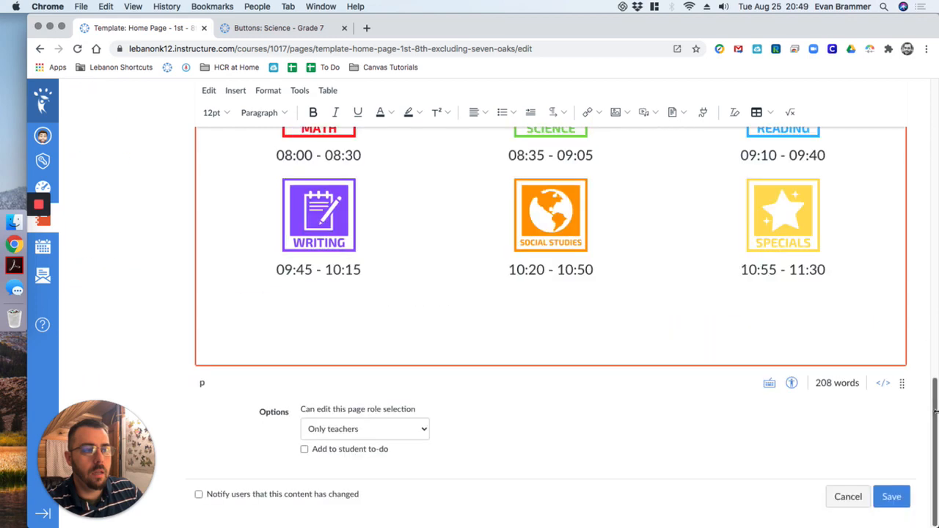
left_click(895, 499)
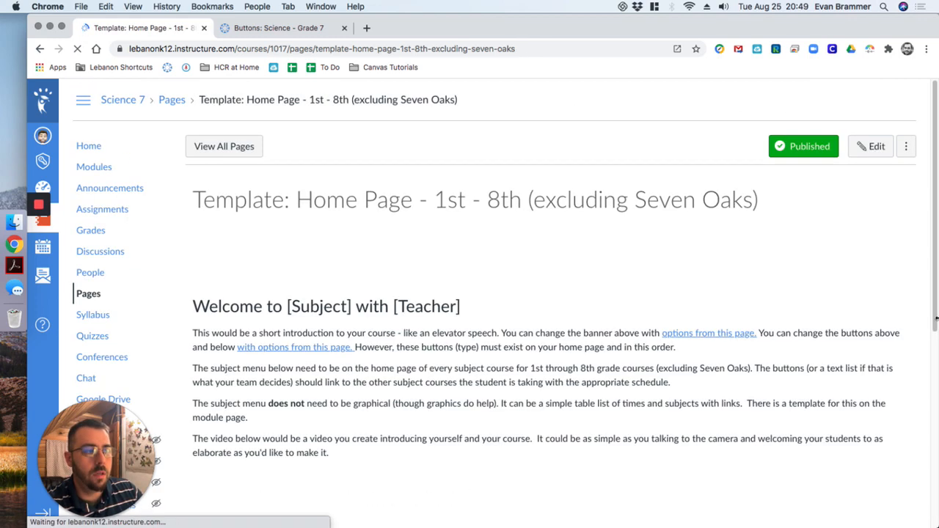
left_click_drag(937, 314, 934, 378)
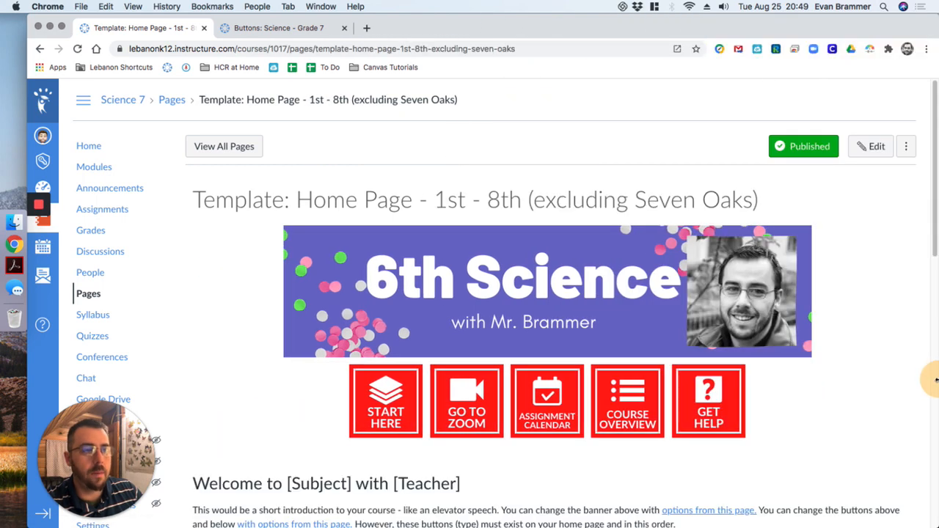
Open the Canva edit links for the Rounded Square and Square single-color icon sets from the Buttons page
left_click(294, 28)
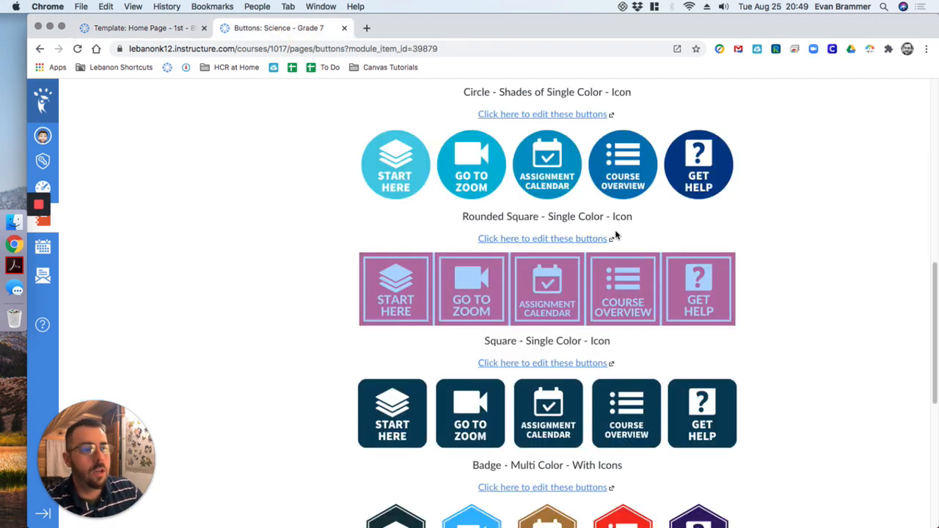
left_click(760, 235)
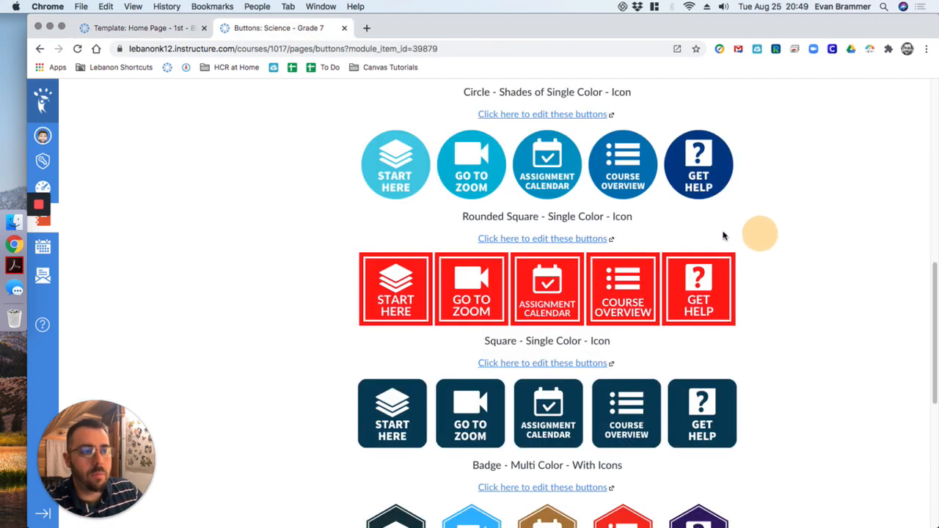
left_click(558, 238)
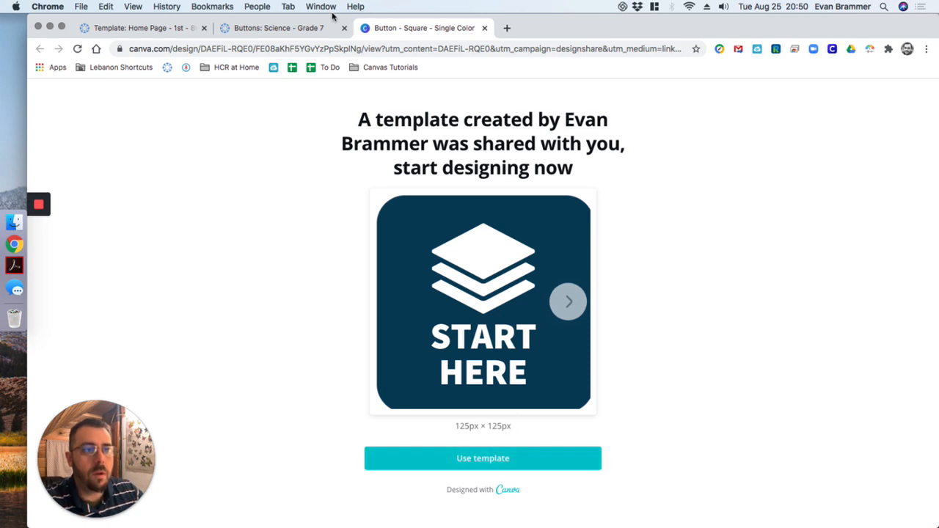
left_click(304, 29)
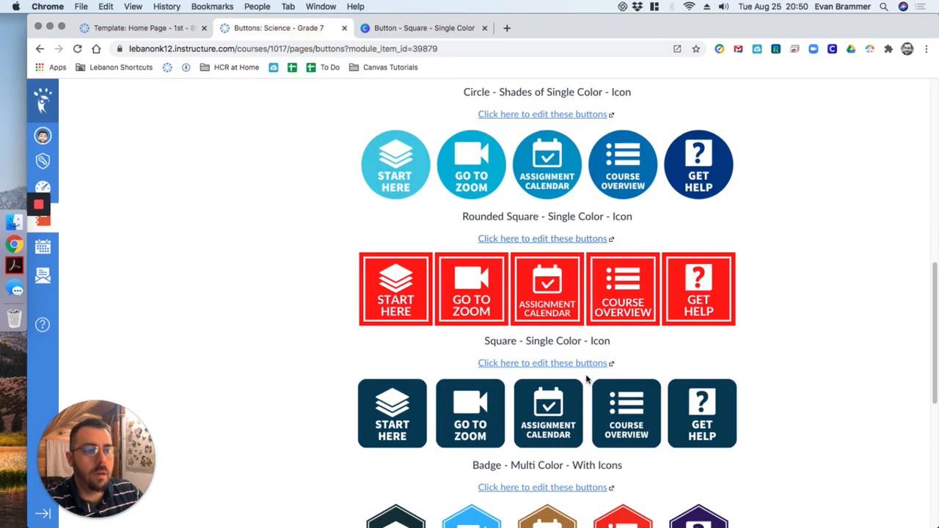
left_click(566, 364)
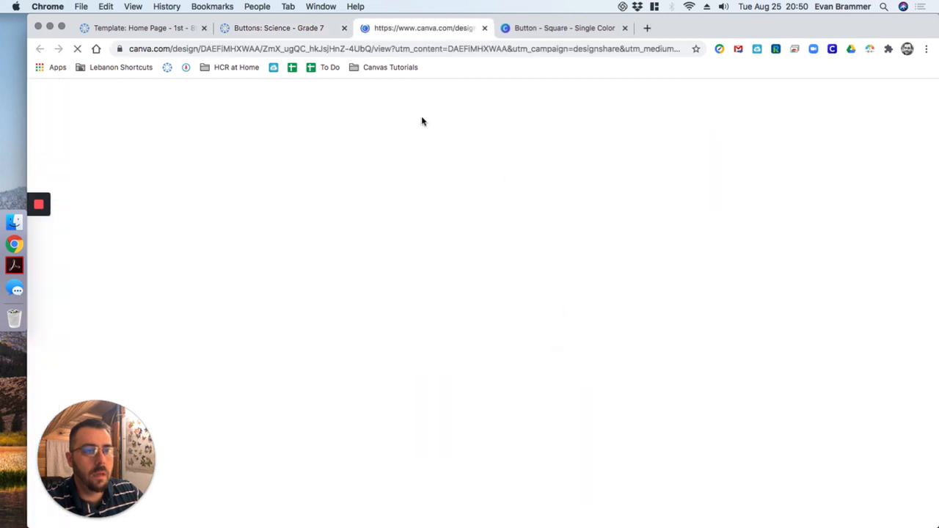
left_click(267, 29)
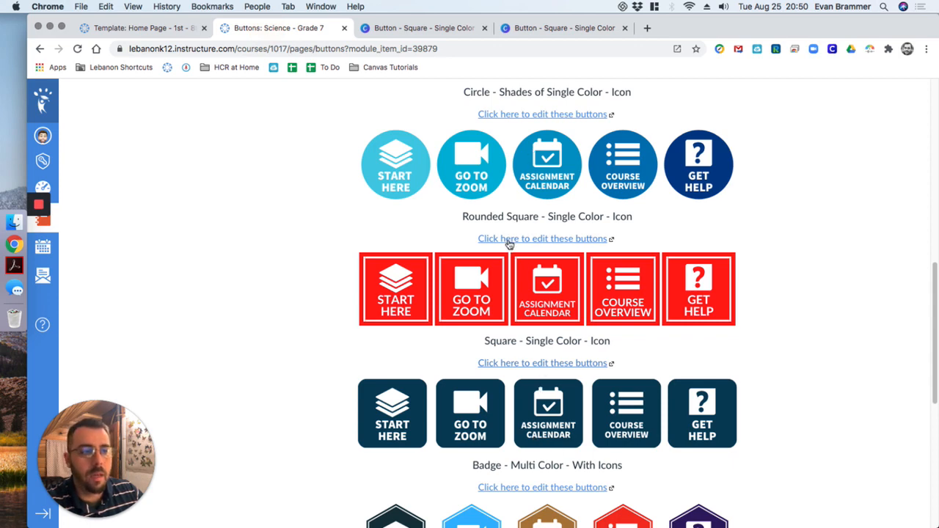
Create an editable copy of the red square button template in Canva and open that copy
left_click(433, 27)
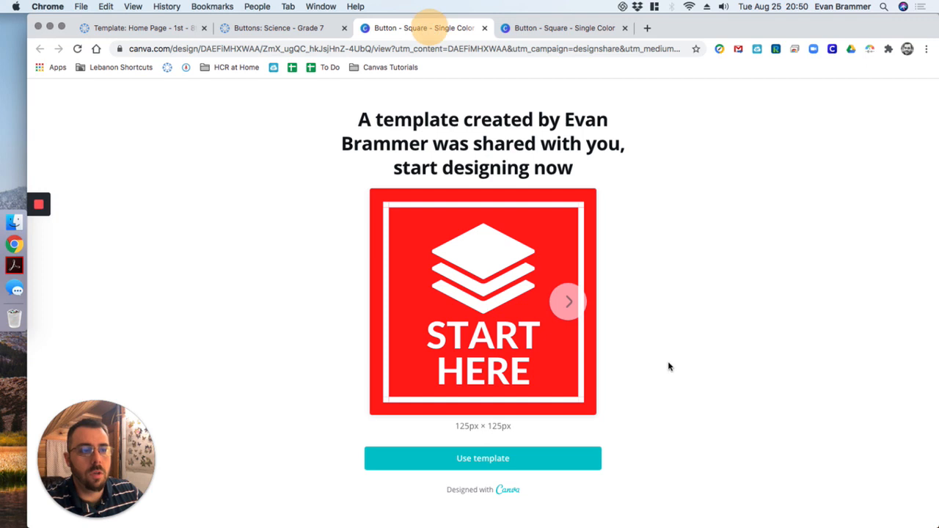
left_click(483, 459)
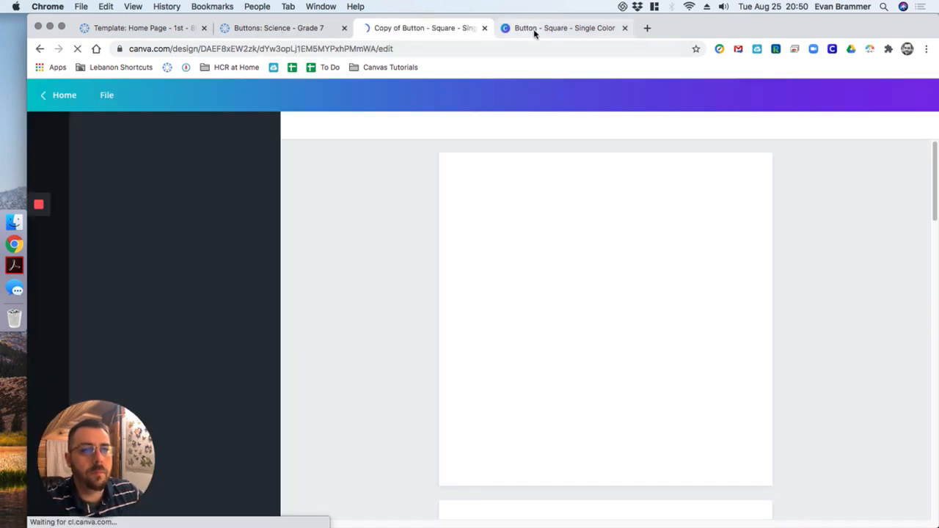
left_click(535, 28)
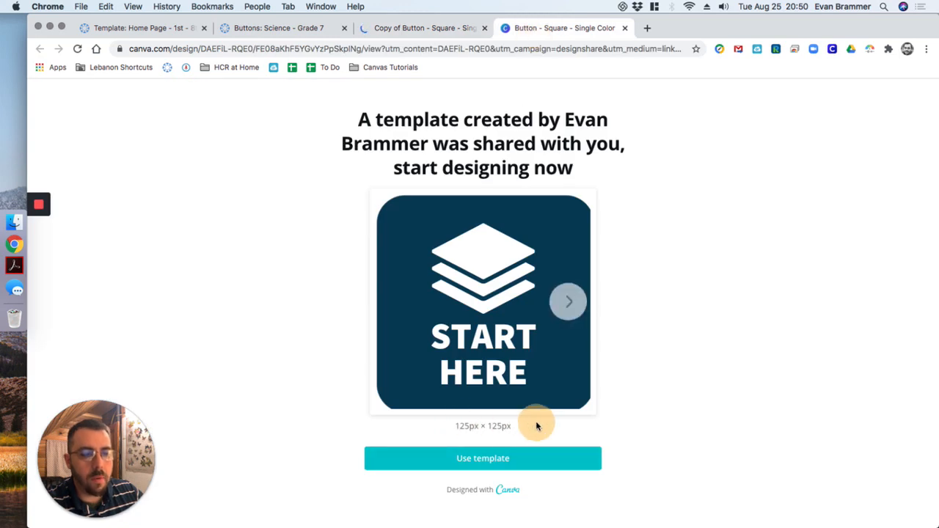
left_click(298, 29)
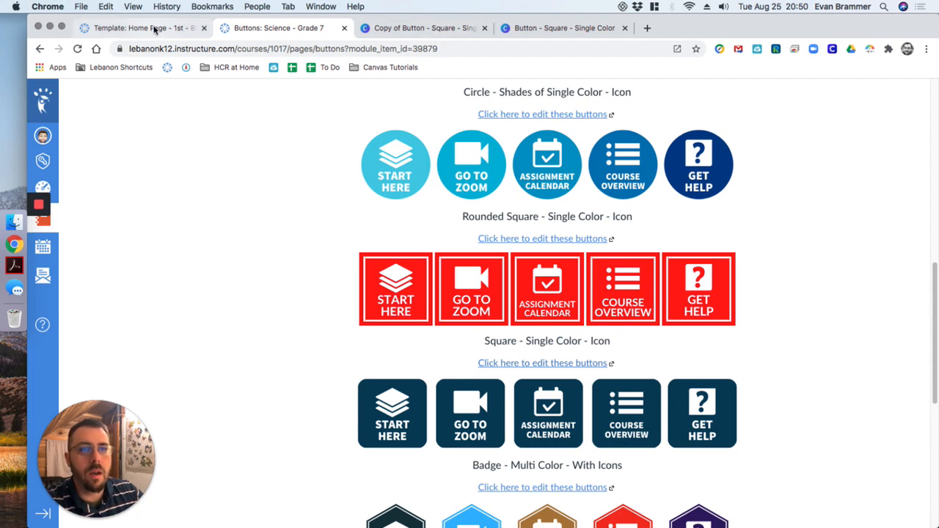
left_click(433, 28)
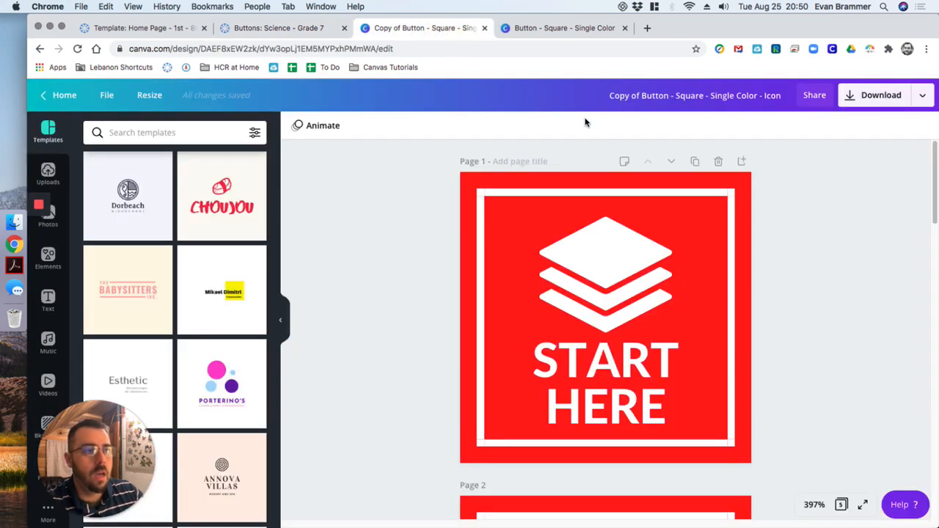
Duplicate the Get Help button page at the end of the Canva design
left_click_drag(934, 174, 931, 488)
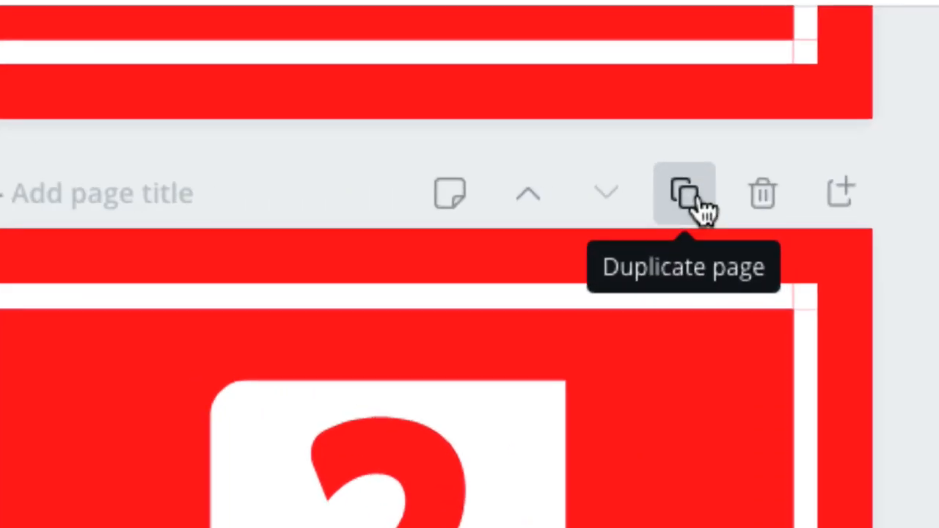
left_click(698, 199)
left_click(689, 213)
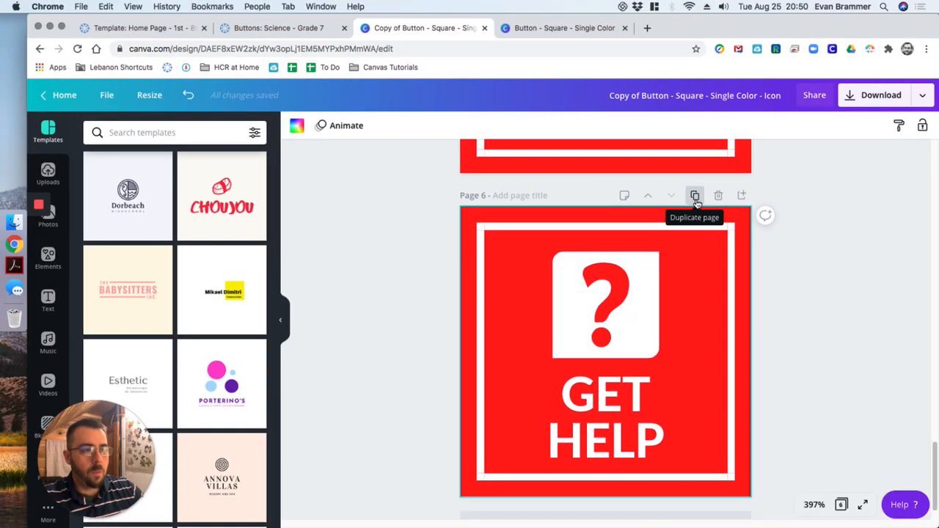
scroll(789, 254, "up", 4)
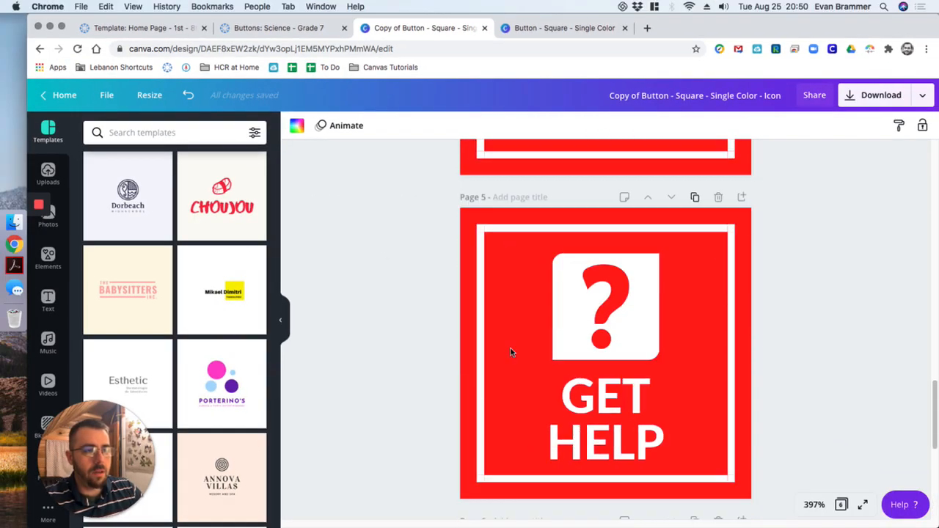
scroll(736, 353, "down", 5)
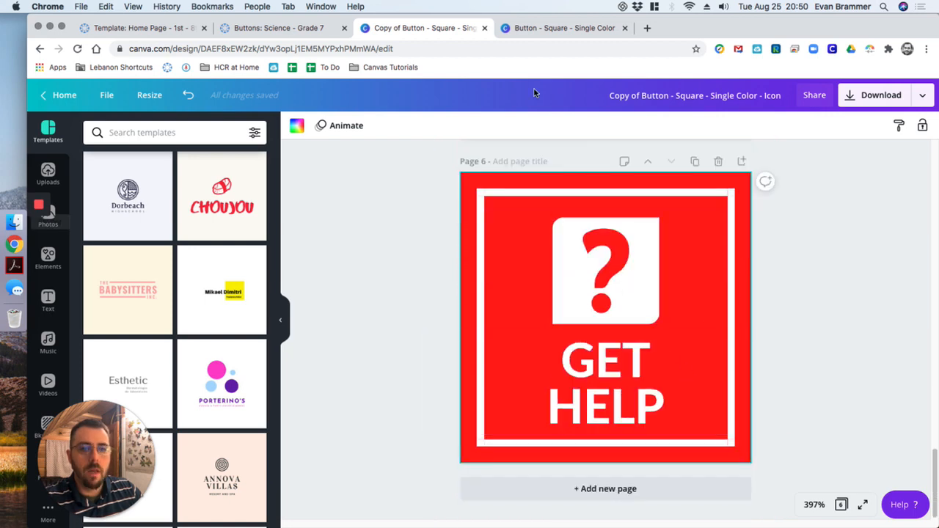
Replace the GET HELP text on page 6 with EMAIL TEACHER
double_click(615, 380)
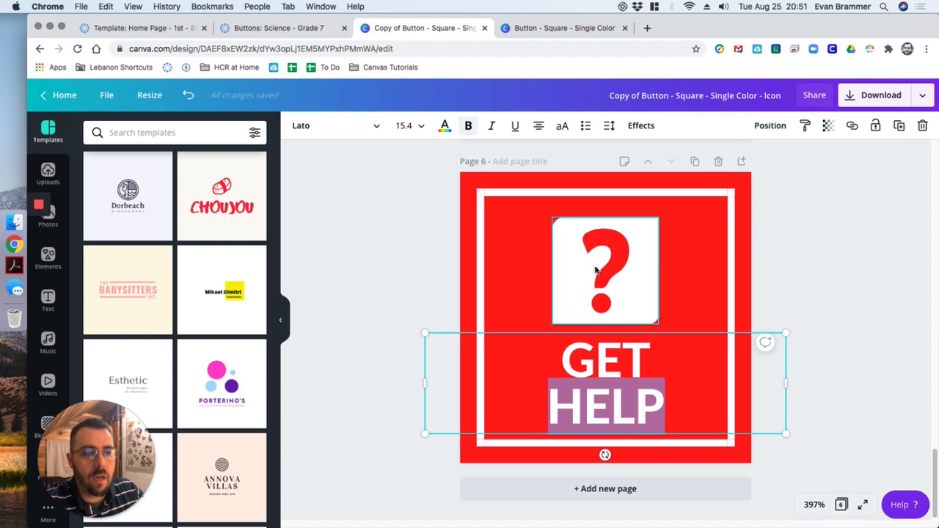
left_click(594, 362)
left_click_drag(564, 357, 698, 409)
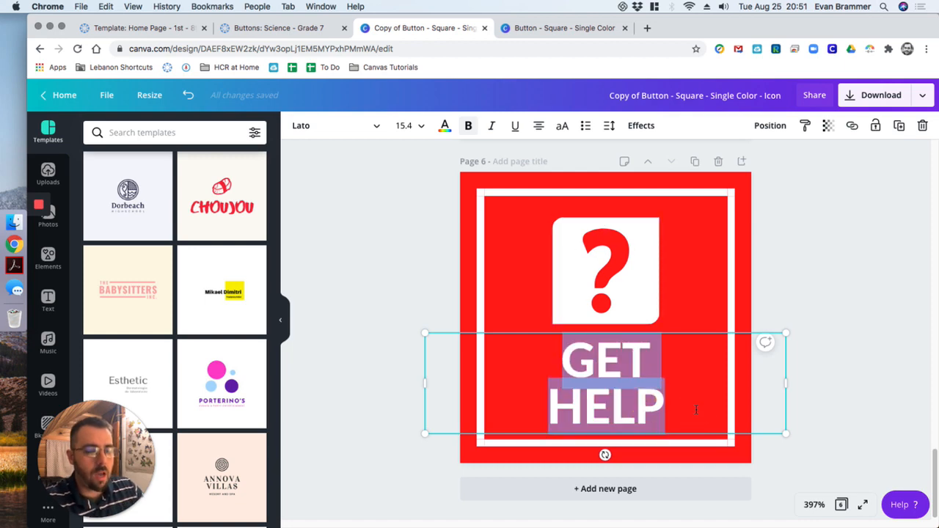
type("Emai")
key("BackSpace")
key("BackSpace")
key("BackSpace")
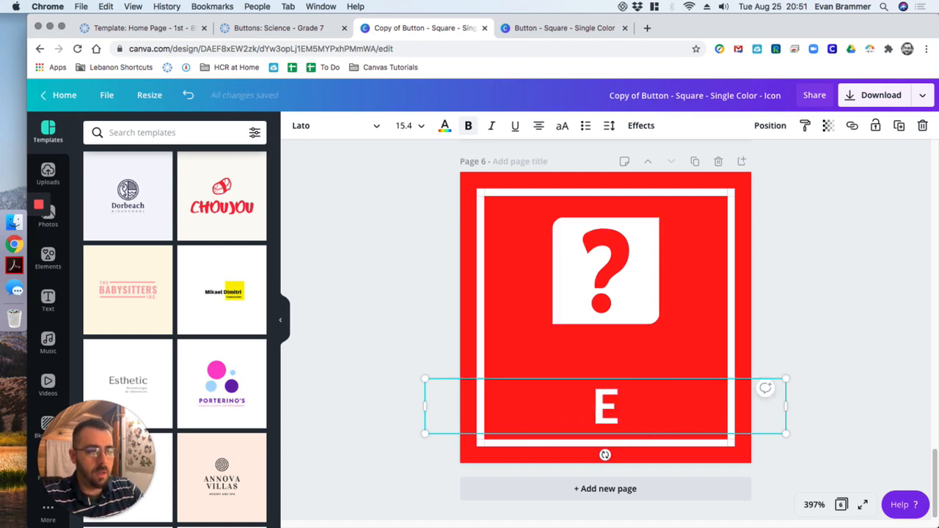
type("MAIL TEACHER")
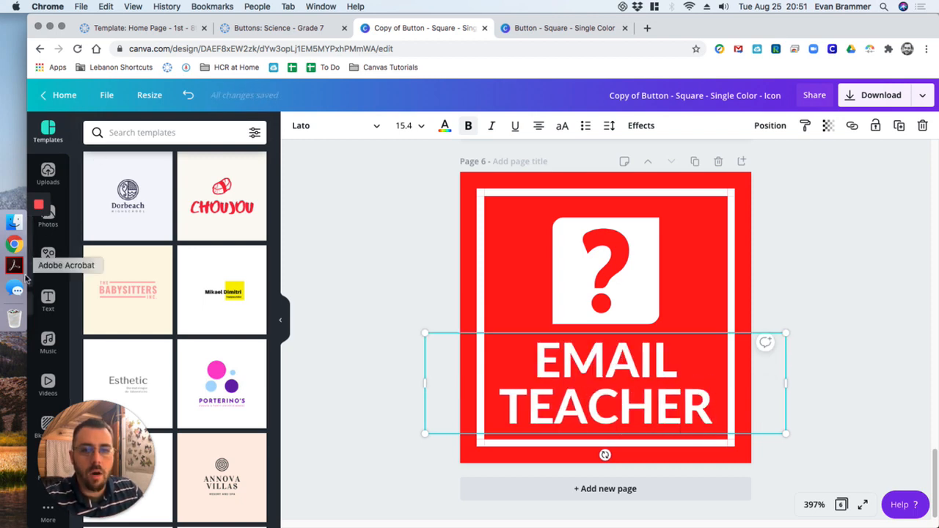
Replace the question mark graphic on page 6 with the outlined envelope icon found by searching the elements for EMAIL
left_click(57, 263)
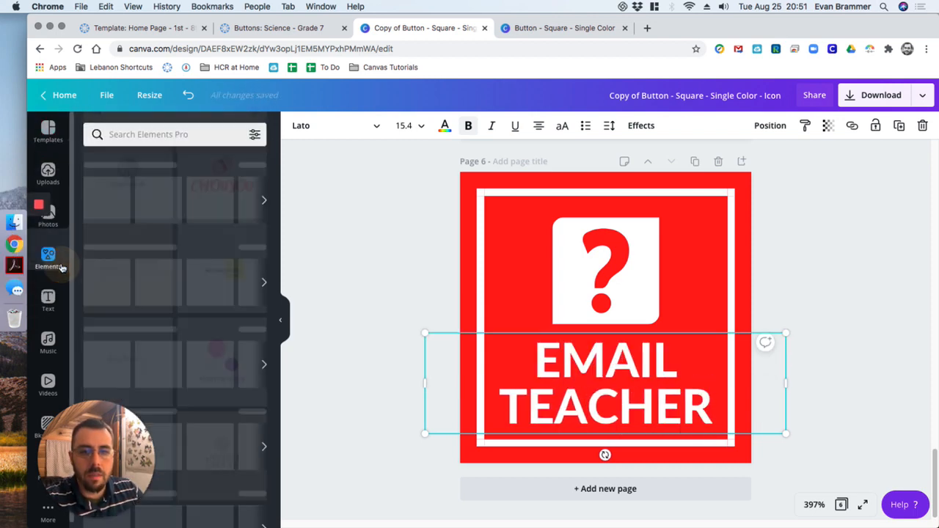
left_click(165, 132)
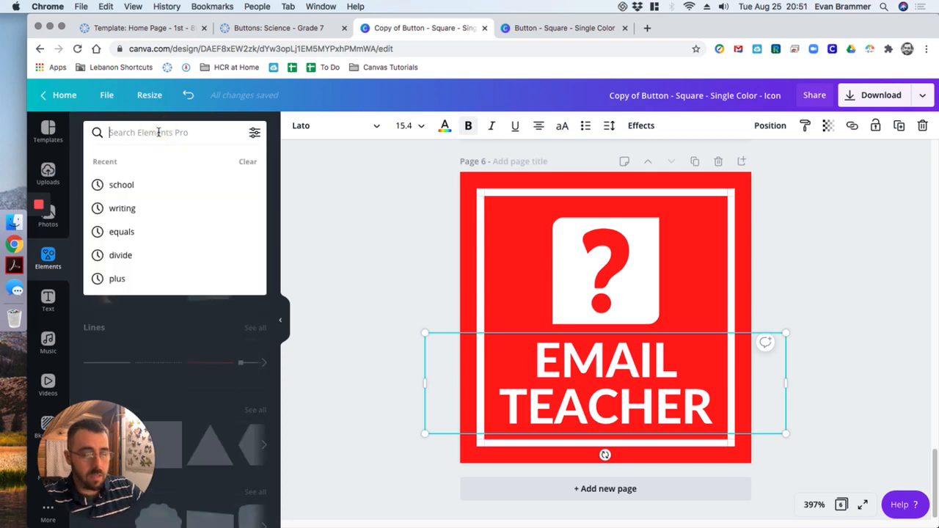
type("EMAIL")
key("Return")
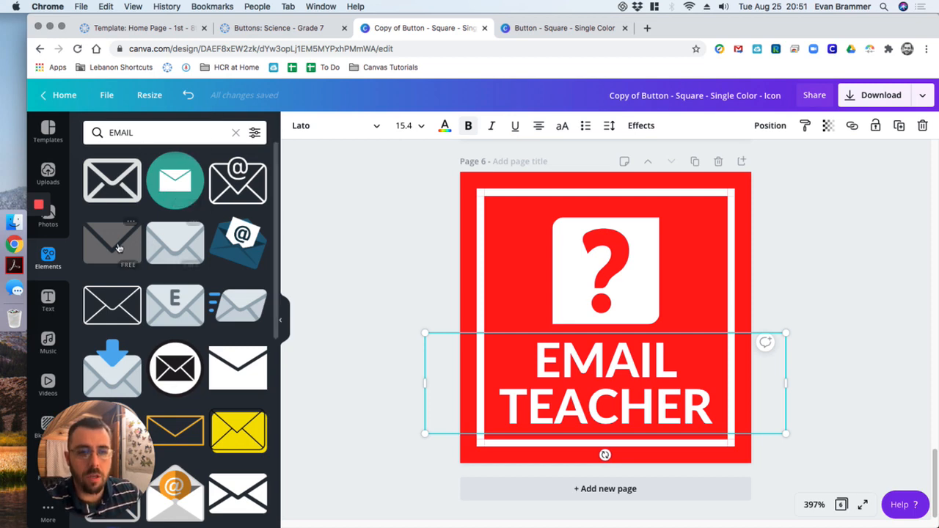
left_click(116, 177)
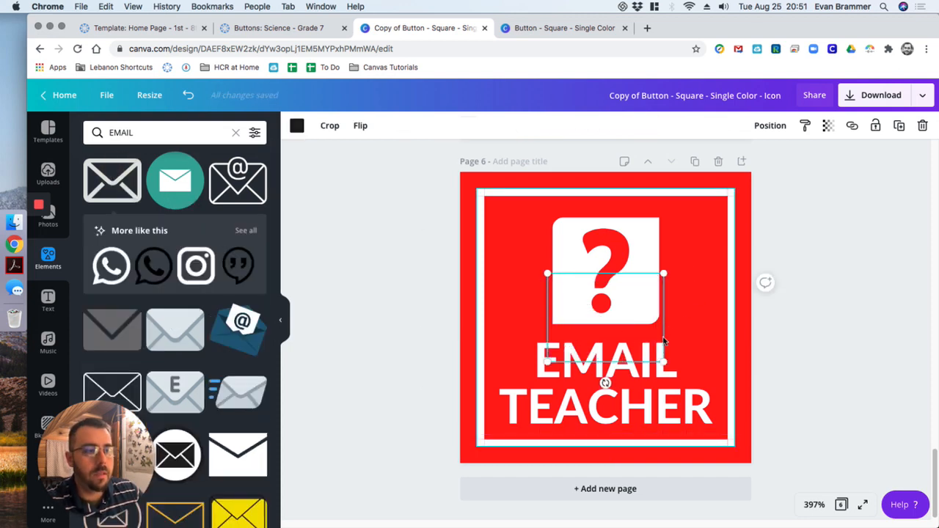
left_click_drag(663, 332, 661, 282)
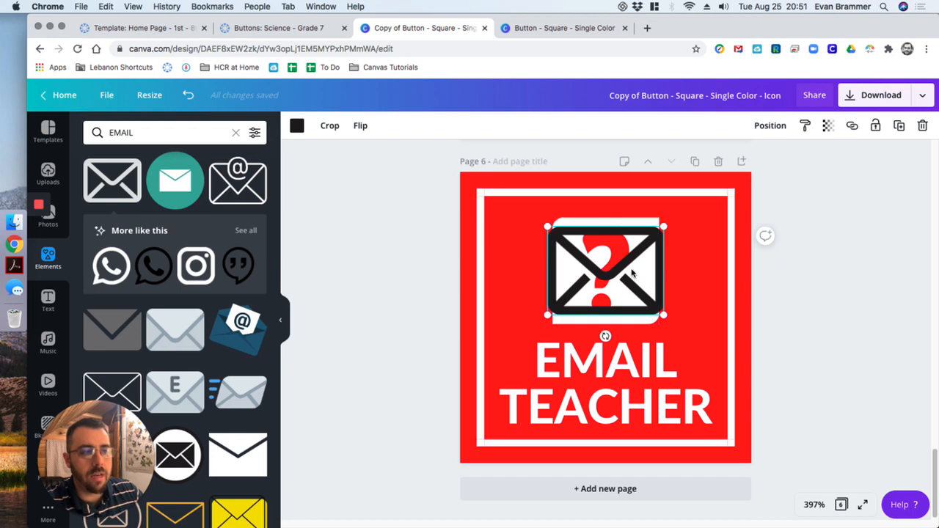
left_click(589, 221)
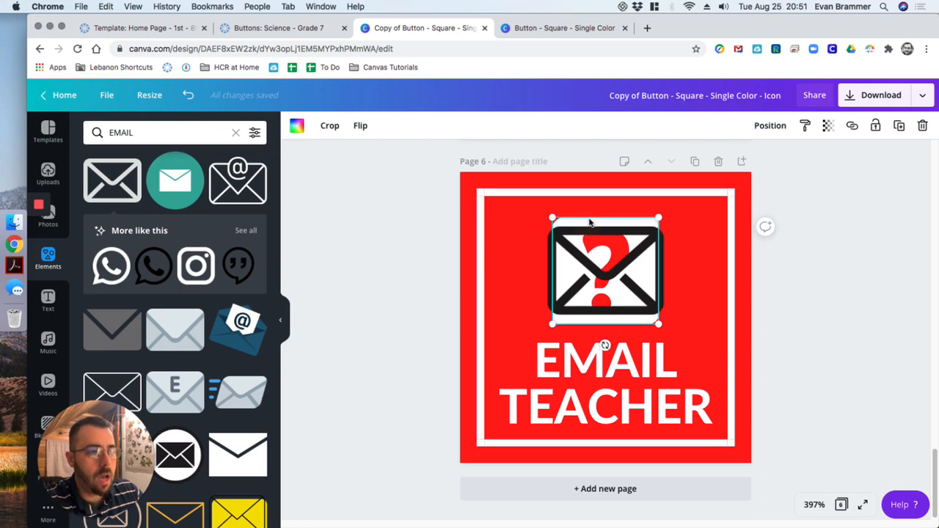
key("Delete")
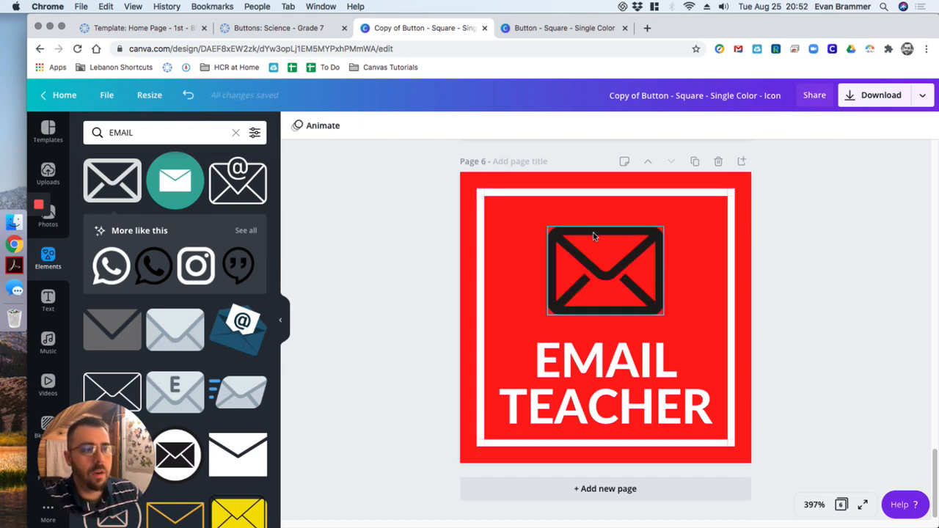
Recolor the envelope icon on page 6 white to match the button text
left_click(594, 237)
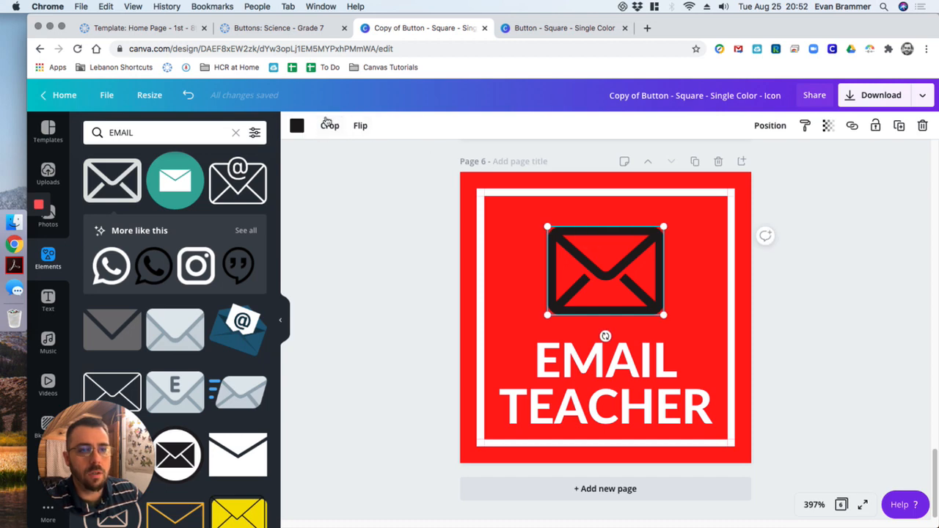
left_click(296, 125)
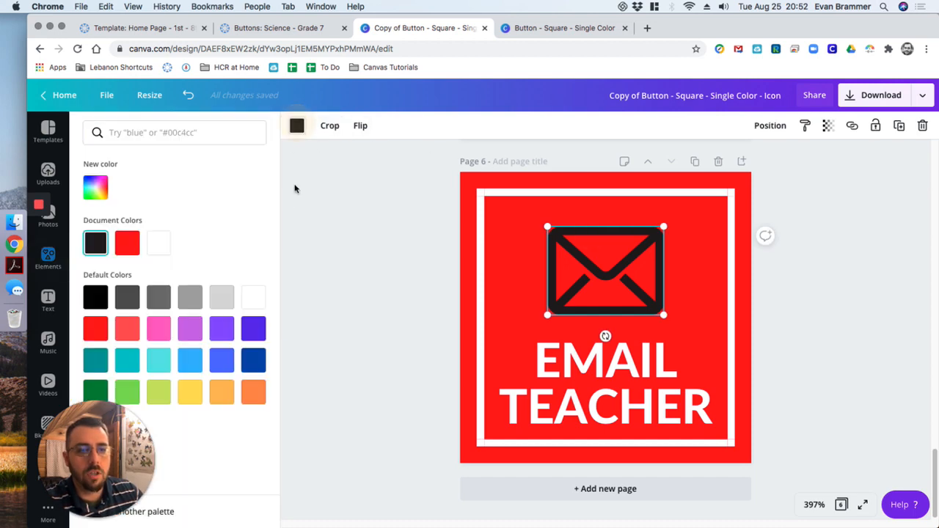
left_click(158, 243)
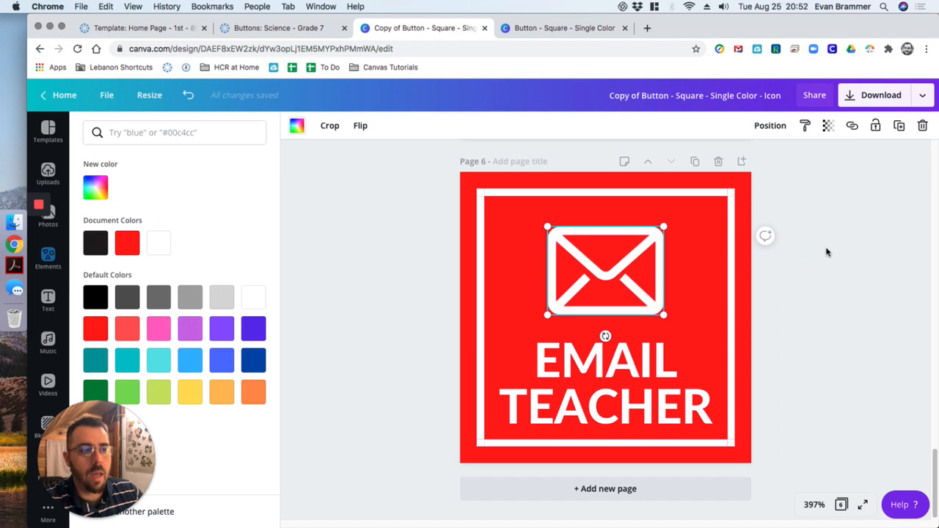
left_click(826, 252)
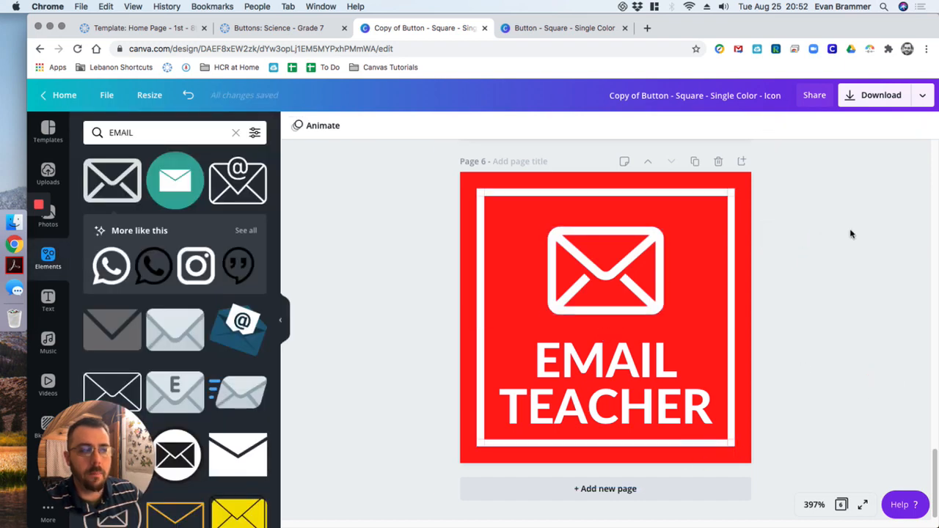
Look at the download and publishing options for the button design and return to the Canvas home page template
left_click(921, 97)
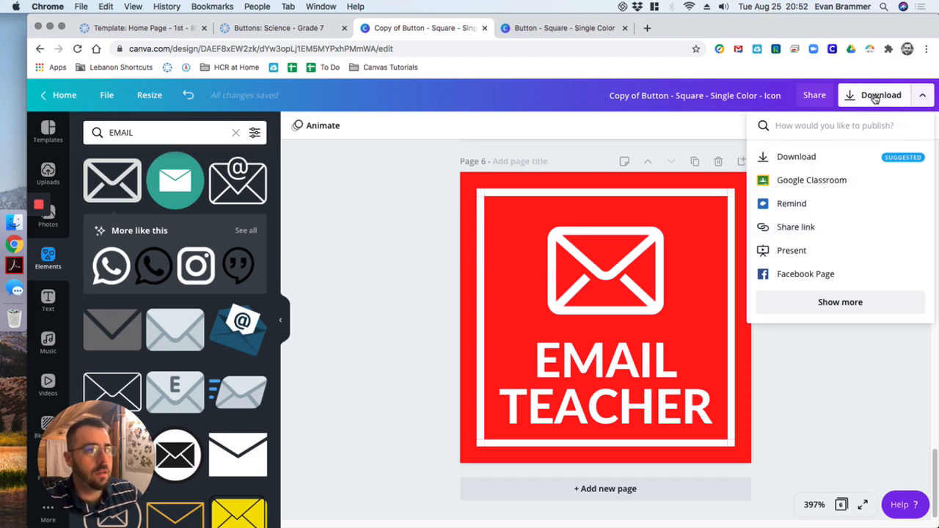
left_click(158, 28)
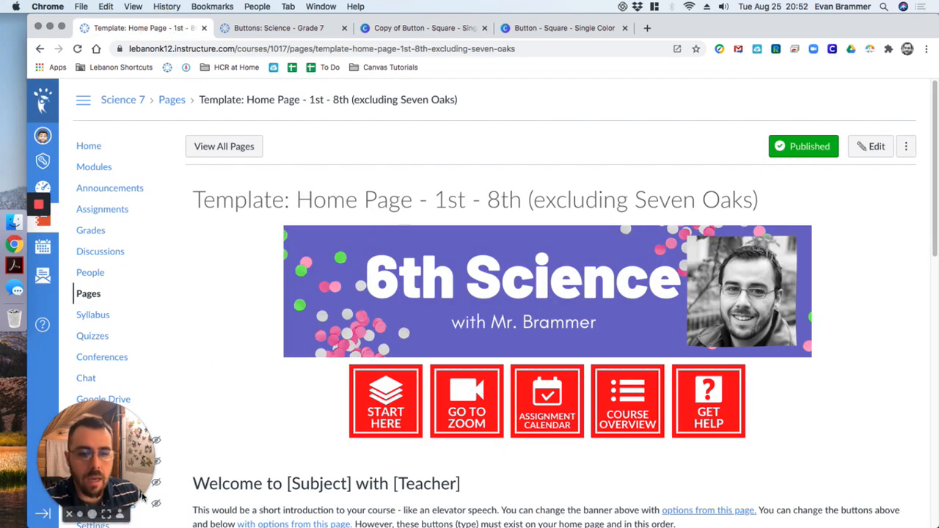
mouse_move(8, 207)
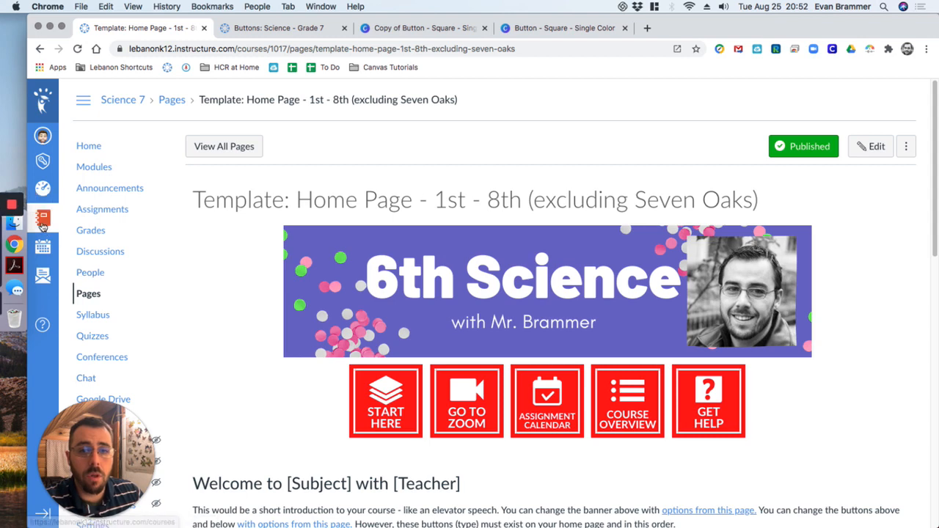